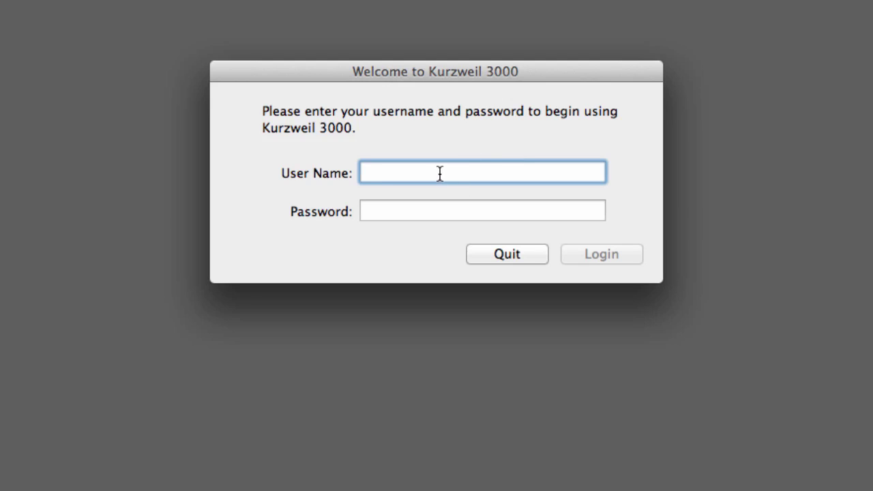
# Sign in to Kurzweil 3000 with the user name and account password.
pyautogui.press('Tab')
pyautogui.write('******')
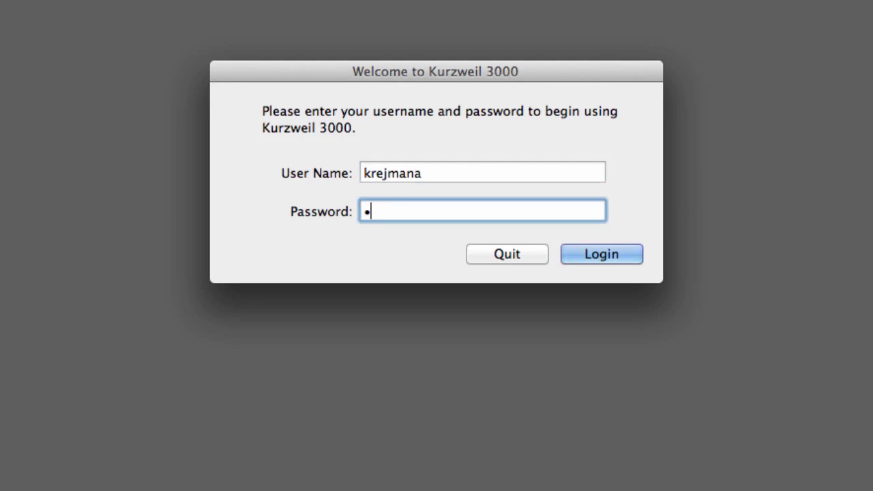
pyautogui.write('**')
pyautogui.press('Return')
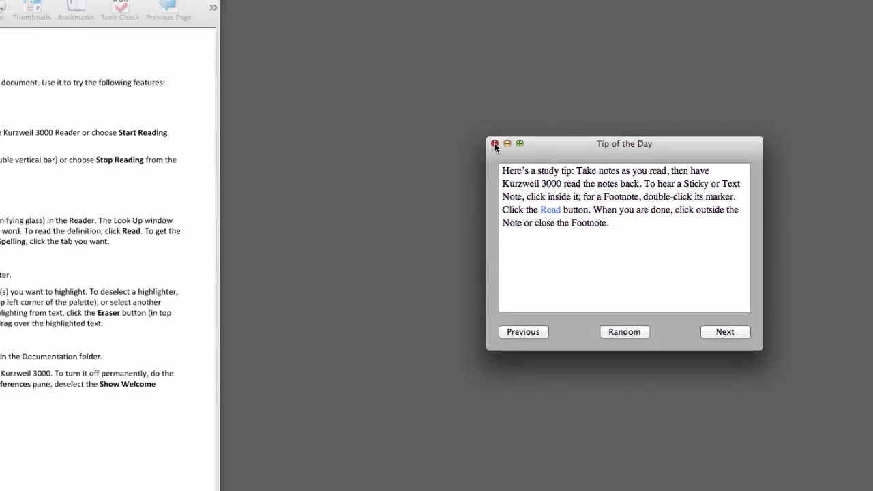
# Close the Tip of the Day and open Horse's Tale.kes from the Sample Files folder.
pyautogui.click(251, 102)
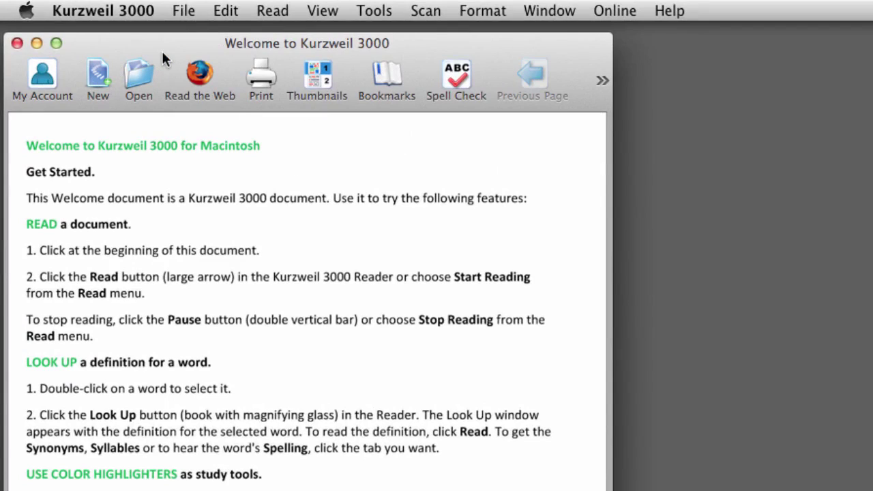
pyautogui.click(184, 10)
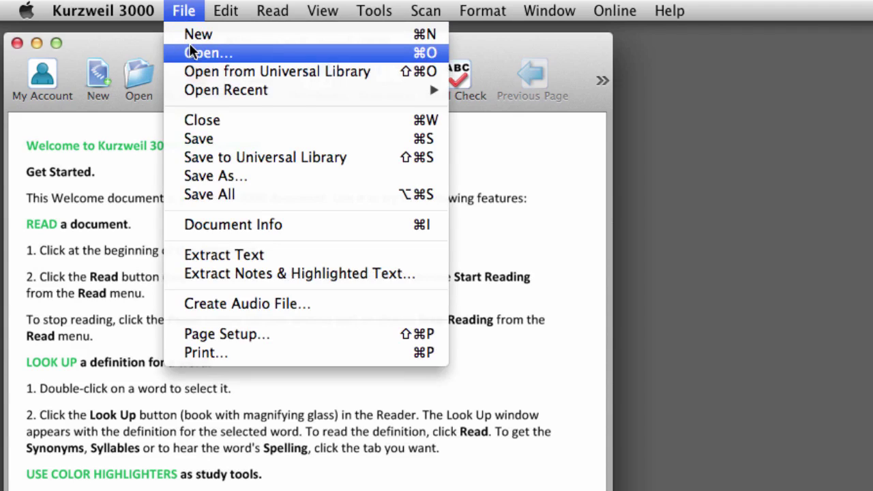
pyautogui.click(189, 48)
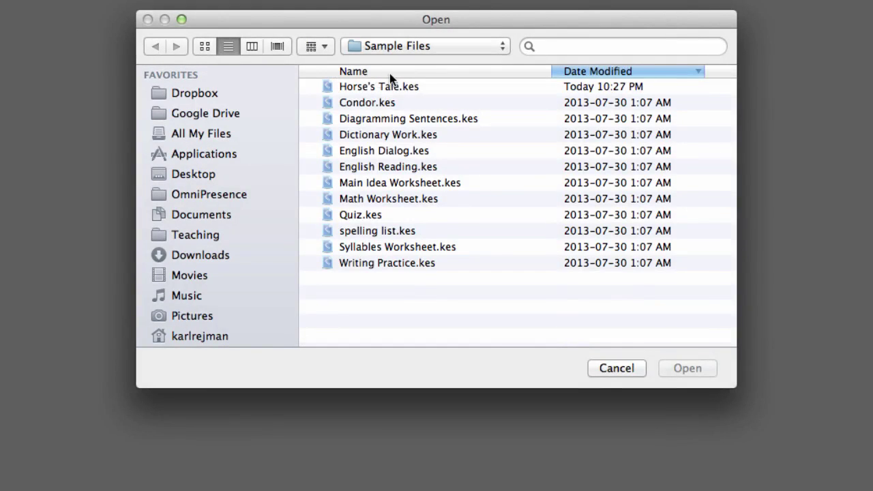
pyautogui.click(376, 86)
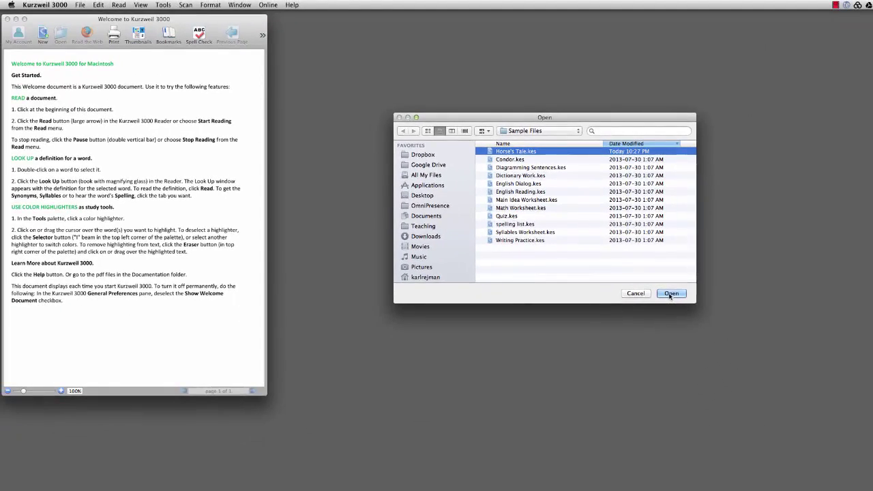
pyautogui.click(687, 370)
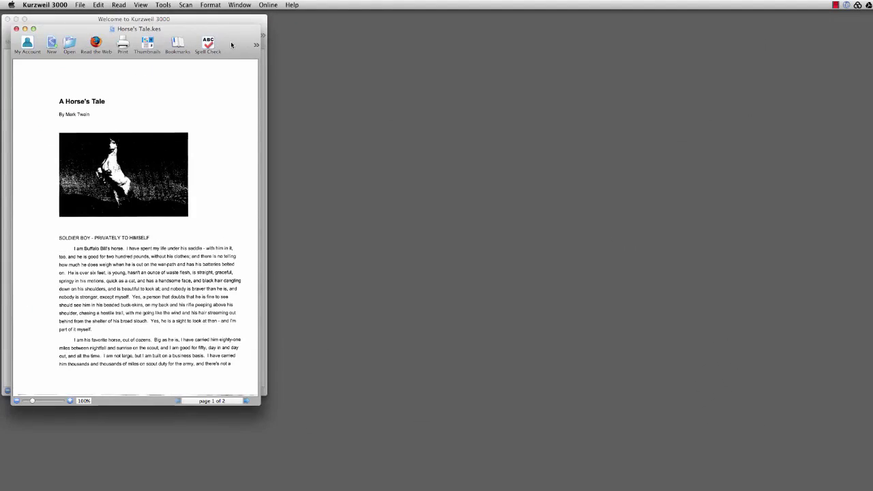
# Nudge the Horse's Tale window up-left and drag its corner outward to enlarge the page.
pyautogui.moveTo(231, 45); pyautogui.dragTo(225, 33)
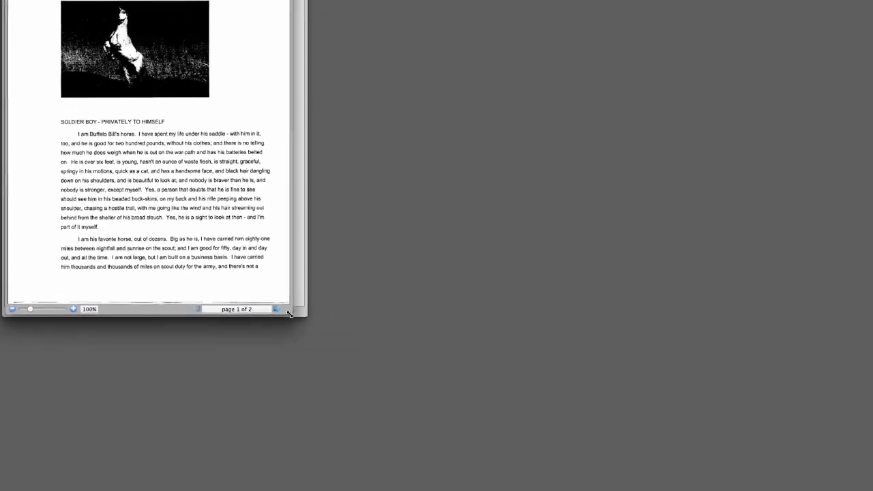
pyautogui.moveTo(201, 314); pyautogui.dragTo(367, 484)
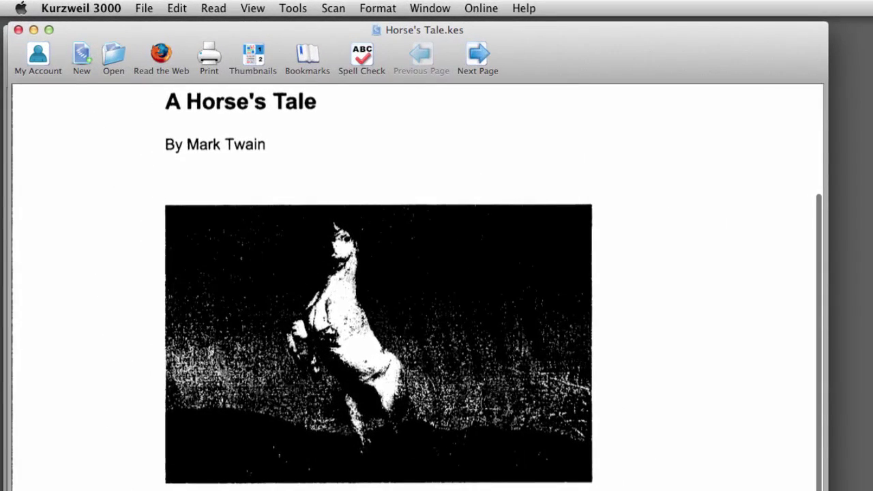
# Make a new document containing 'Hello', save it as hello.kes, and close it.
pyautogui.click(85, 67)
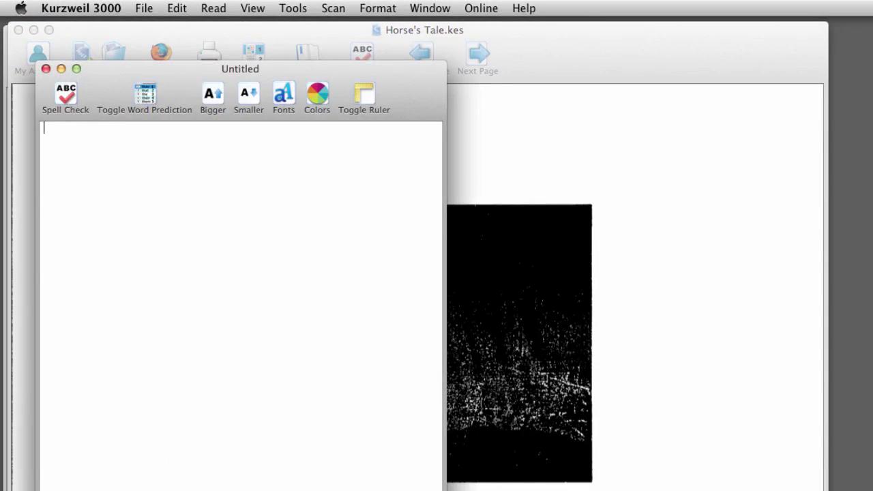
pyautogui.write('Hello')
pyautogui.click(143, 8)
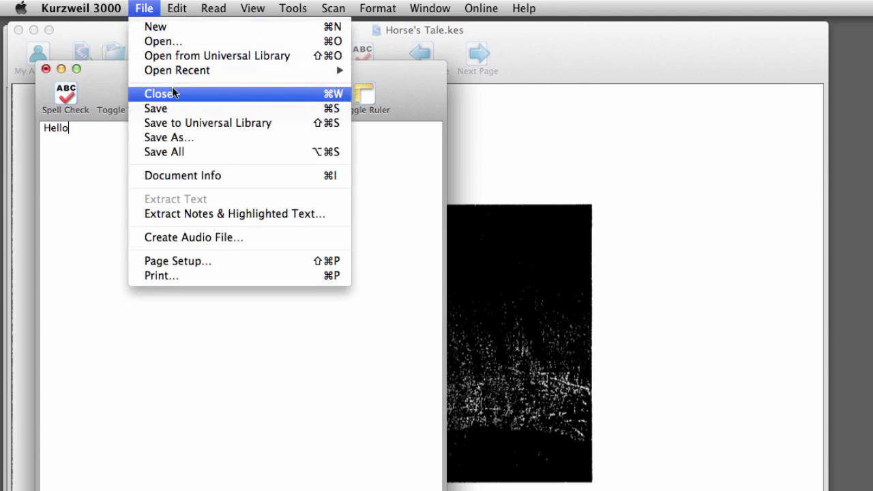
pyautogui.click(173, 109)
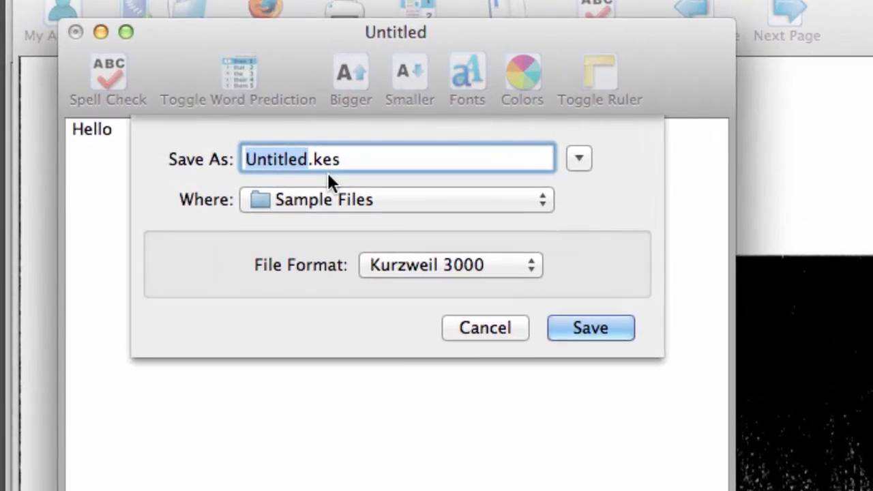
pyautogui.write('hello')
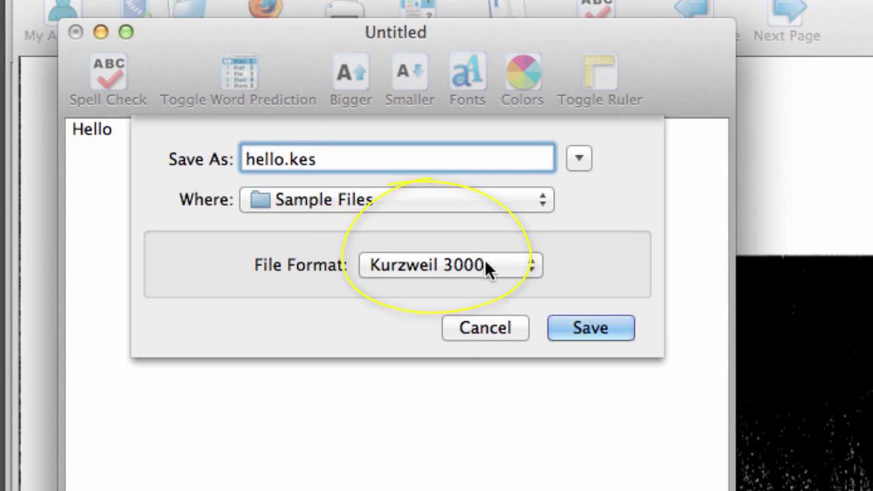
pyautogui.click(585, 328)
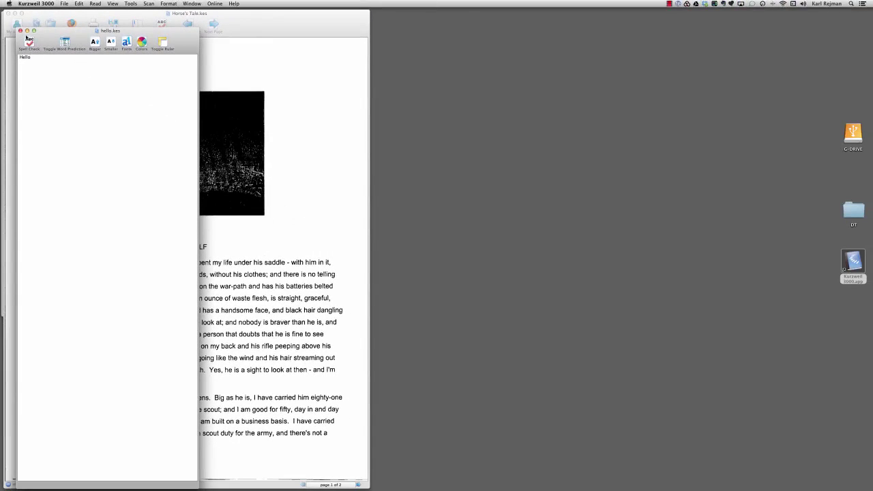
pyautogui.click(20, 31)
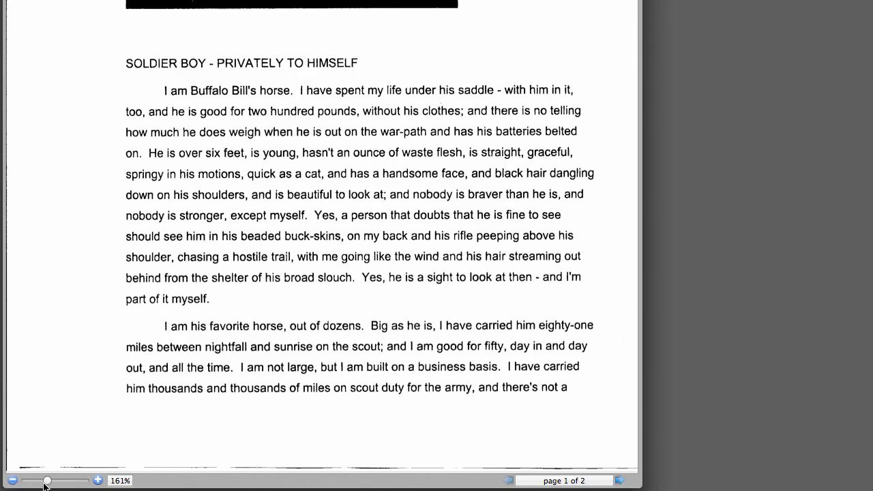
# Drop the page zoom to minimum, slide it back up to about 121%, and widen the window.
pyautogui.click(13, 480)
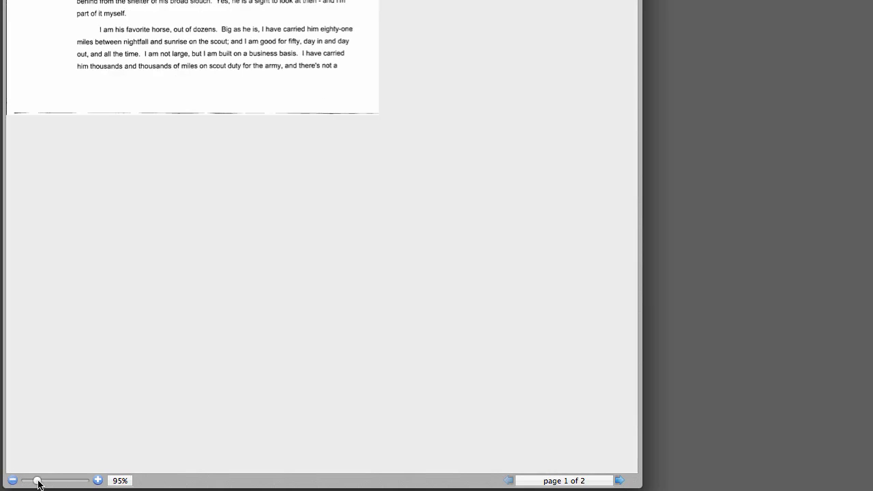
pyautogui.moveTo(36, 482); pyautogui.dragTo(49, 482)
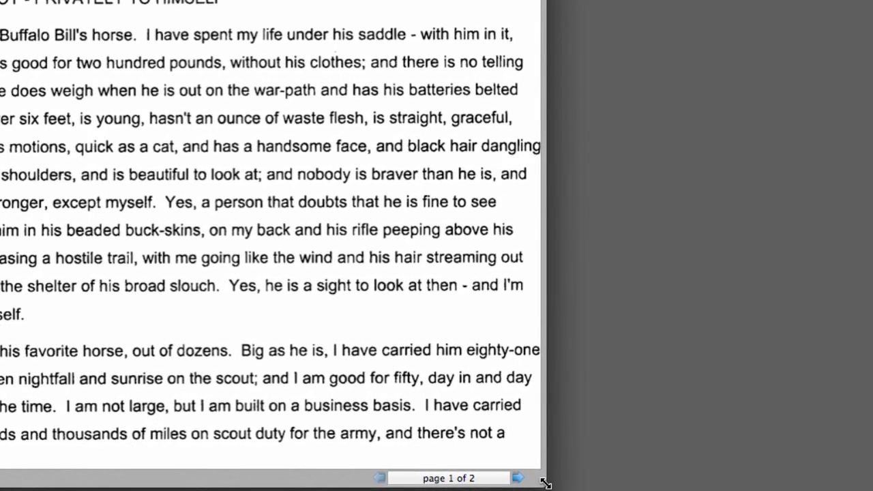
pyautogui.moveTo(546, 483); pyautogui.dragTo(782, 464)
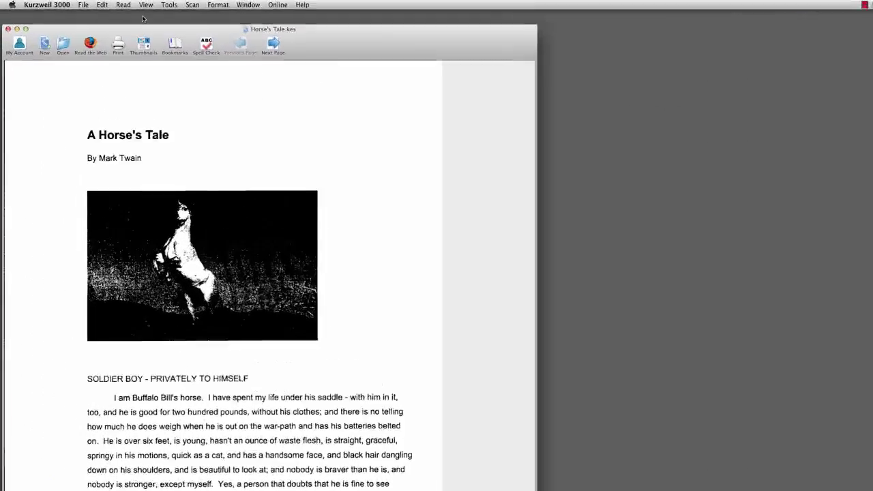
# Fit the Horse's Tale page to text width, scroll to check, then fit to text height.
pyautogui.click(112, 3)
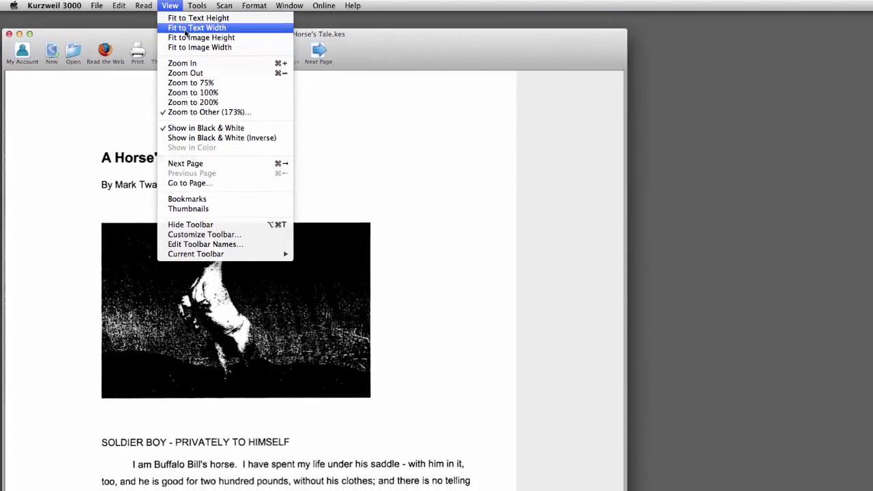
pyautogui.click(302, 42)
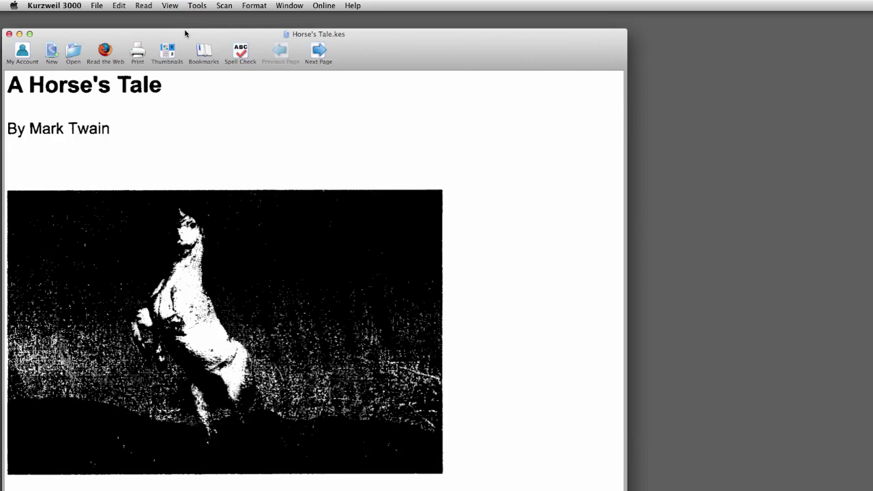
pyautogui.scroll(-2, 218, 388)
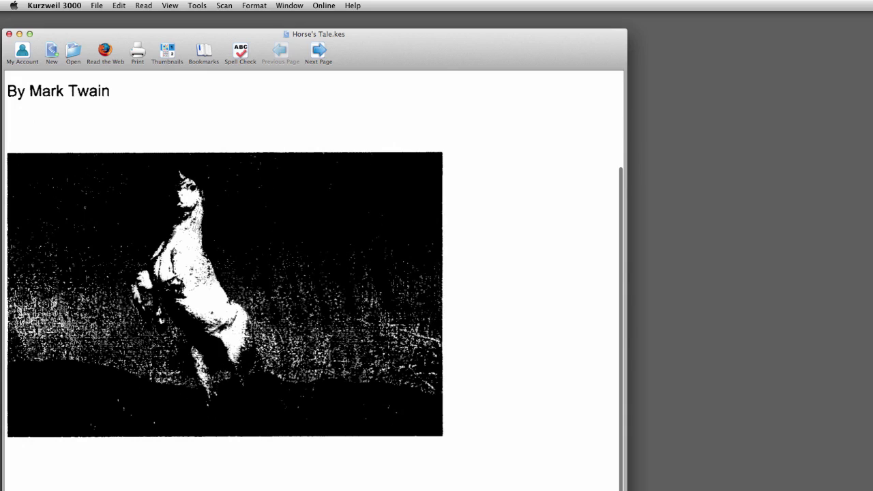
pyautogui.scroll(-5, 188, 467)
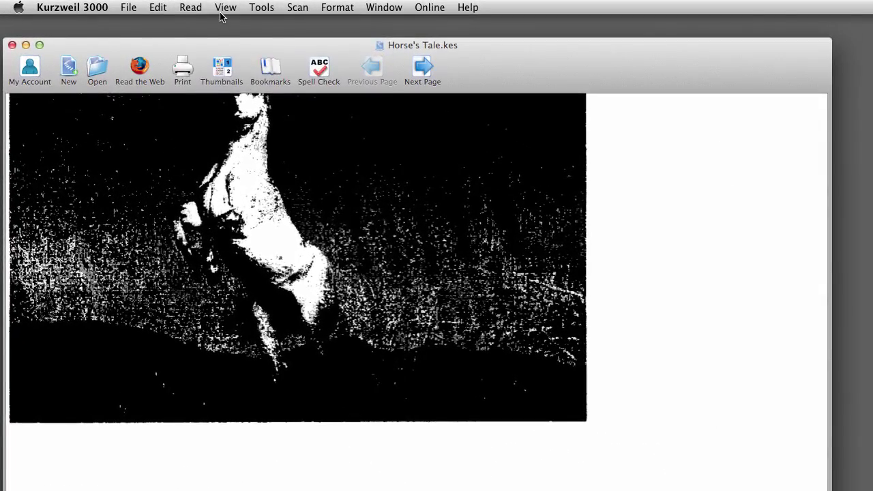
pyautogui.click(225, 8)
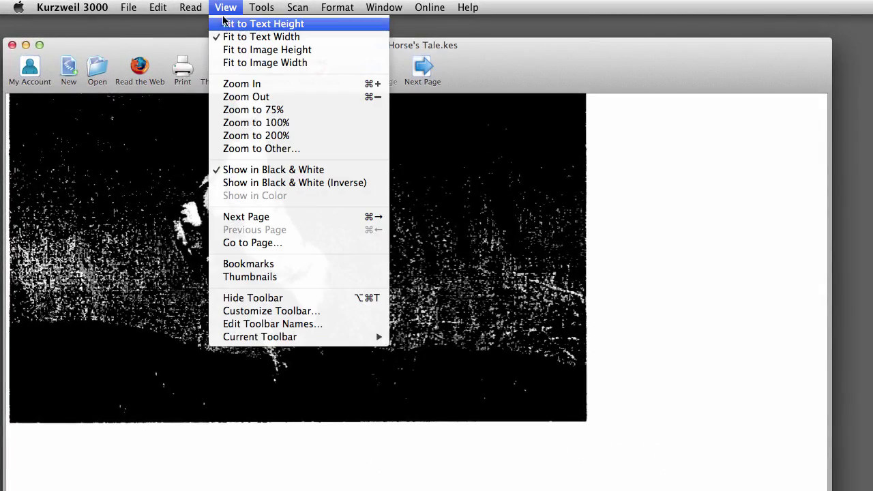
pyautogui.click(225, 23)
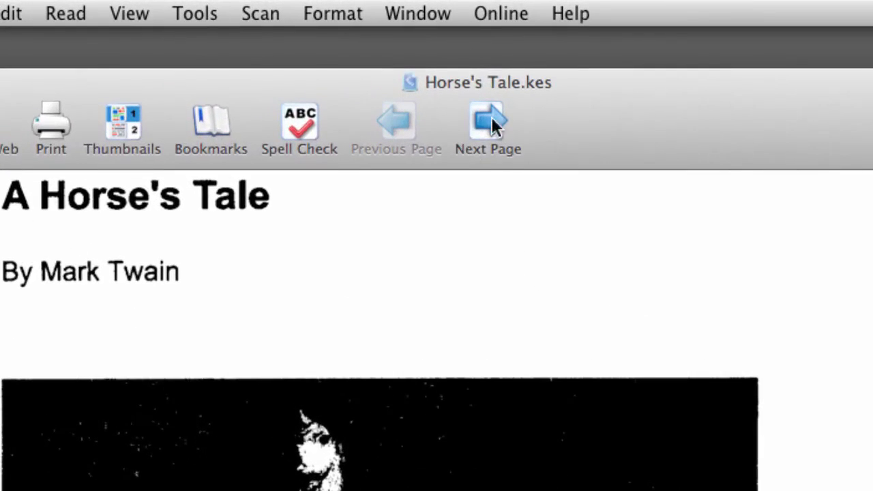
# Flip between page 2 and page 1 twice, ending on the title page.
pyautogui.click(485, 126)
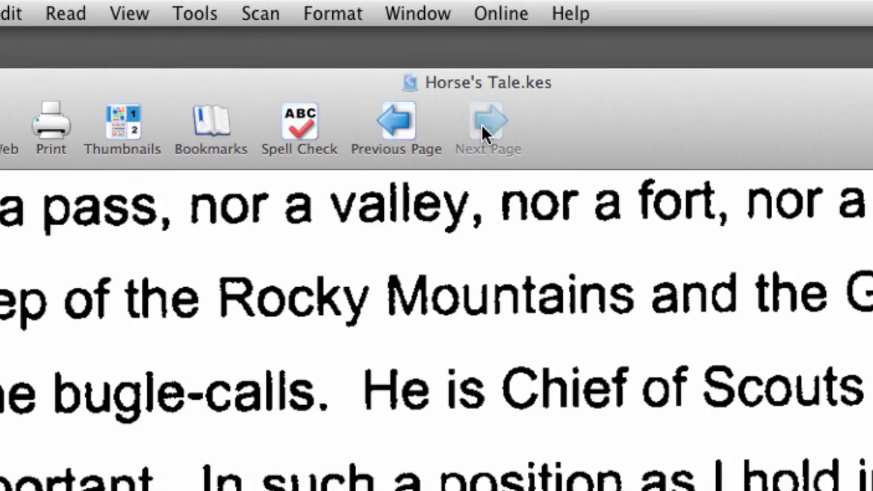
pyautogui.click(390, 126)
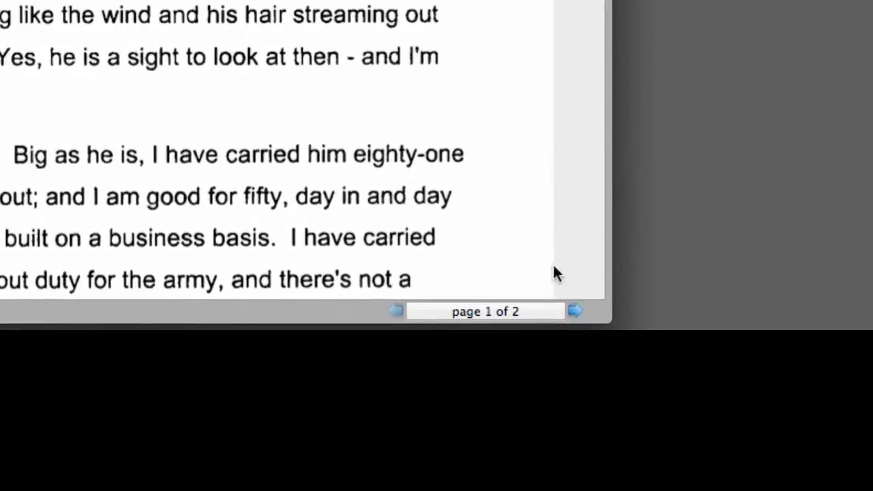
pyautogui.click(574, 312)
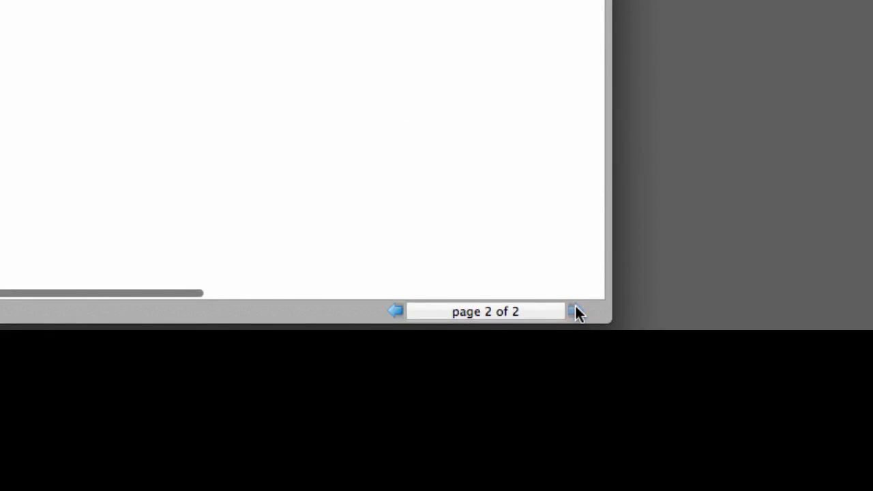
pyautogui.click(395, 312)
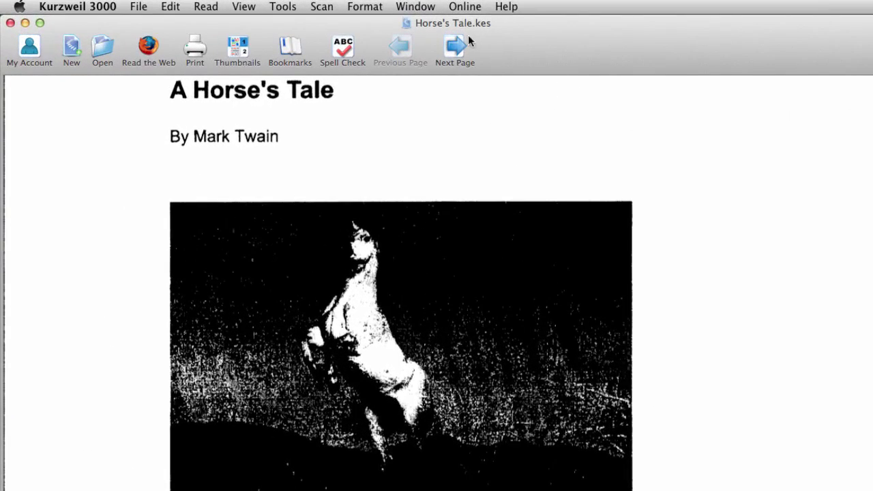
# Show the Reader panel from the Window menu, play the story aloud, then pause it.
pyautogui.click(418, 8)
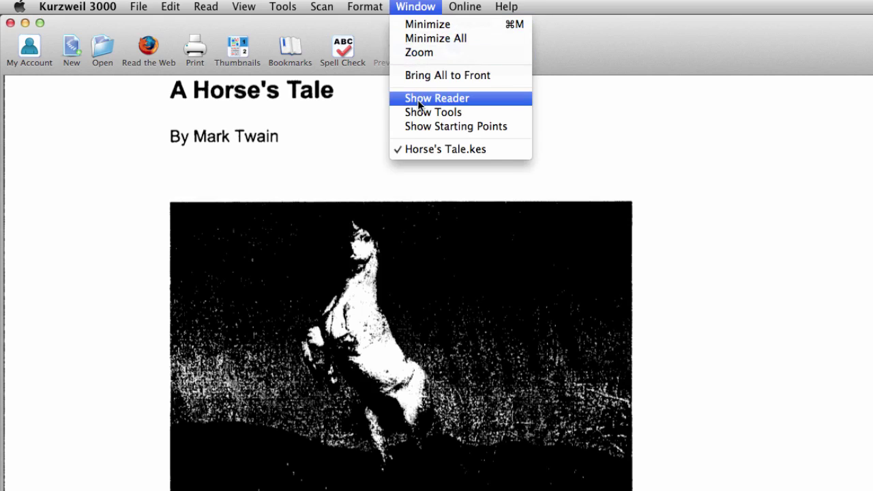
pyautogui.click(436, 98)
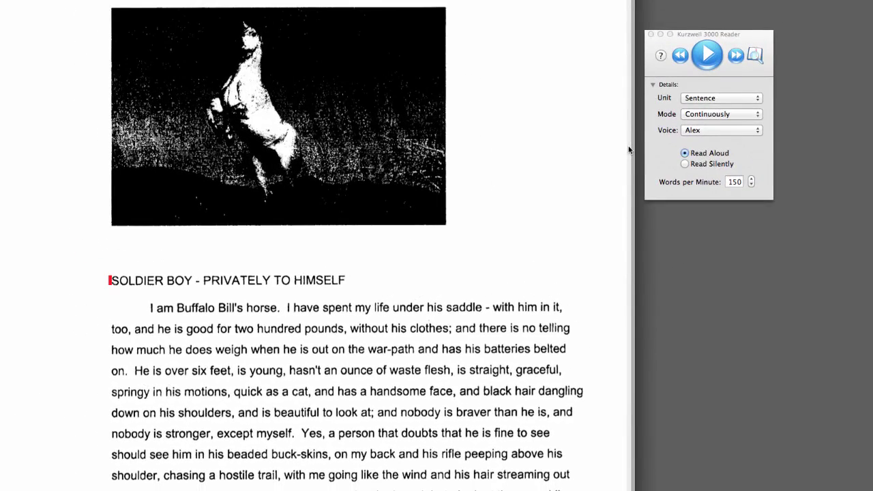
pyautogui.click(714, 64)
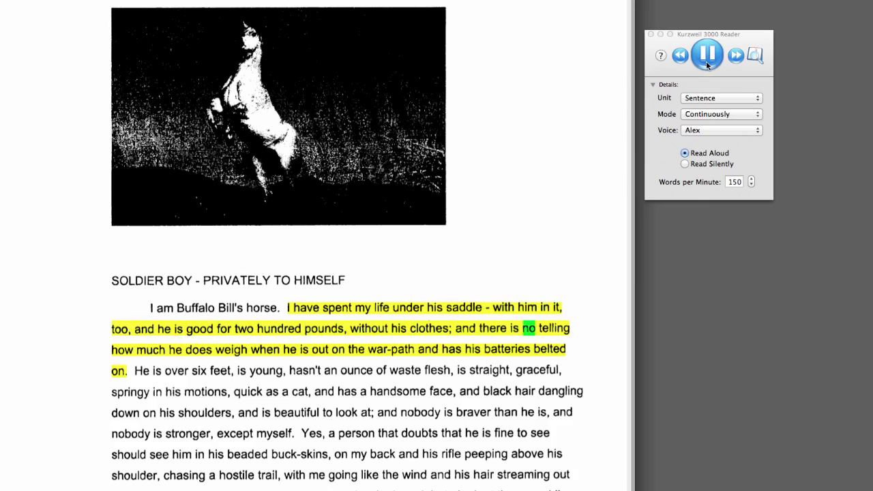
pyautogui.click(707, 65)
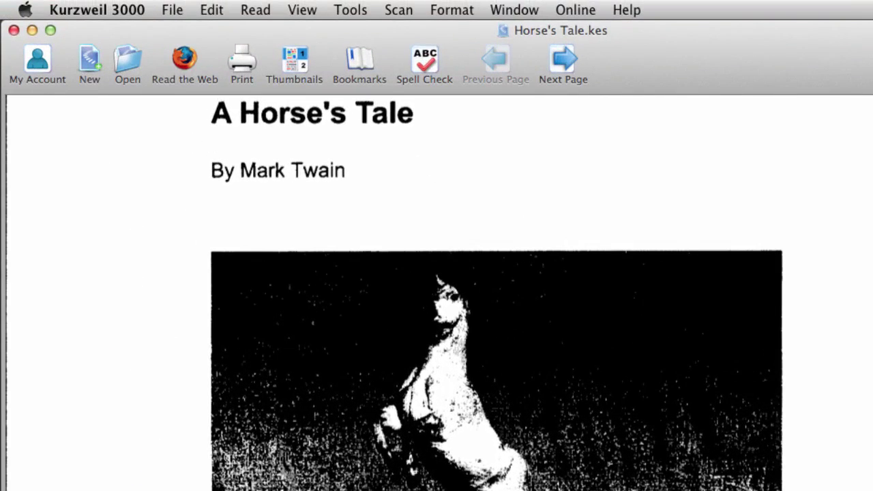
# Start reading Horse's Tale aloud from the Read menu.
pyautogui.click(261, 11)
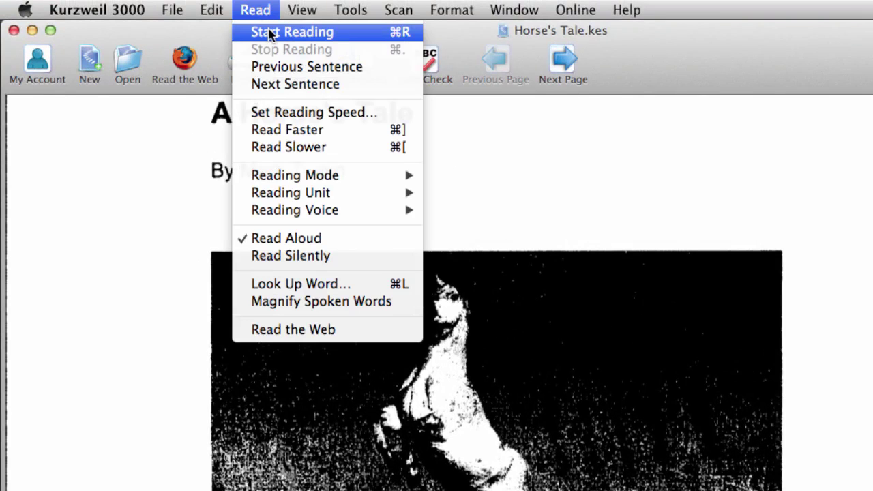
pyautogui.click(270, 34)
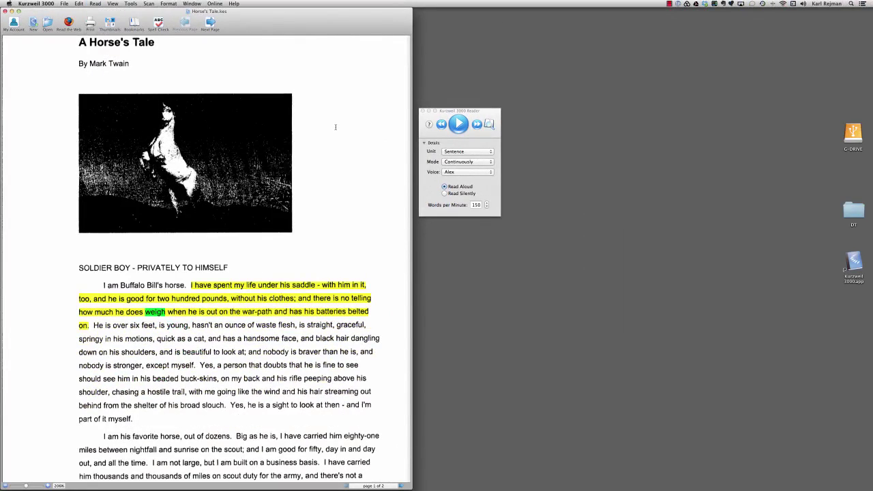
pyautogui.scroll(2, 335, 127)
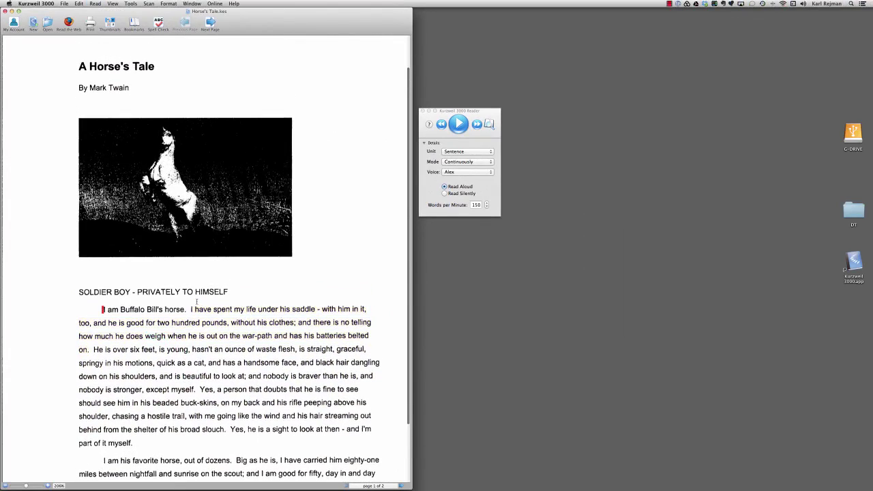
# Stop reading at the start of 'I am Buffalo Bill's horse' and rewind one sentence.
pyautogui.click(205, 387)
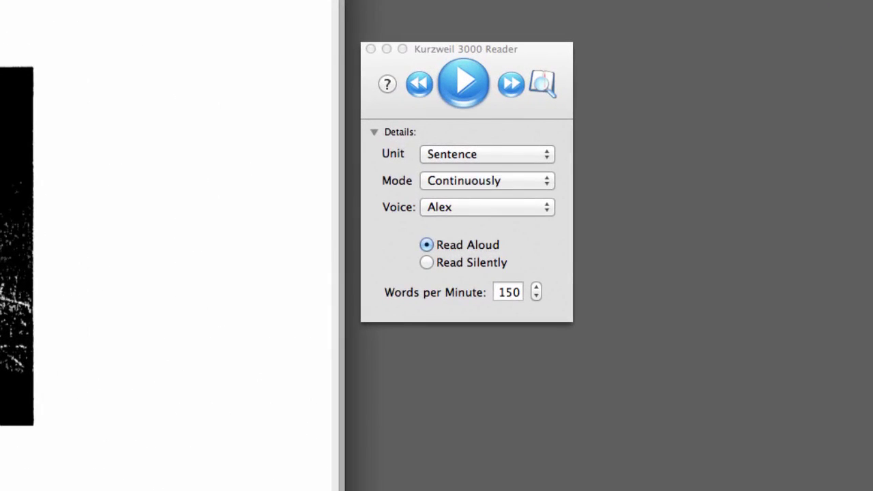
pyautogui.click(420, 97)
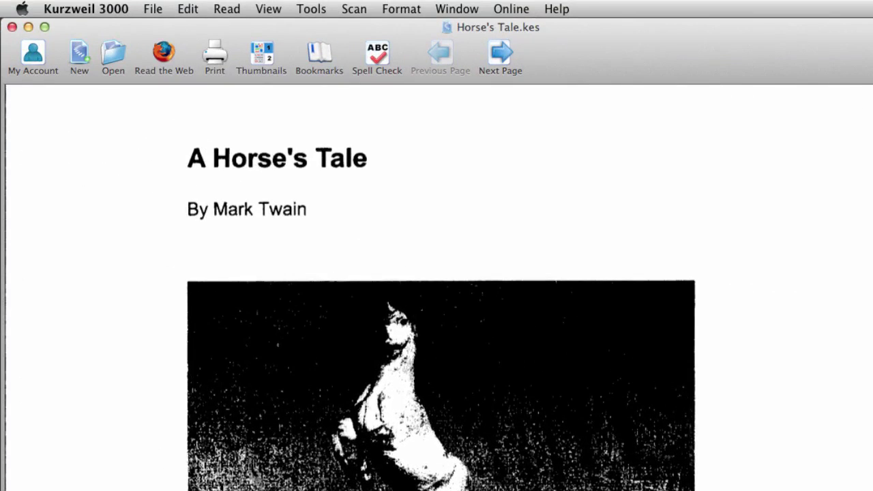
pyautogui.click(225, 10)
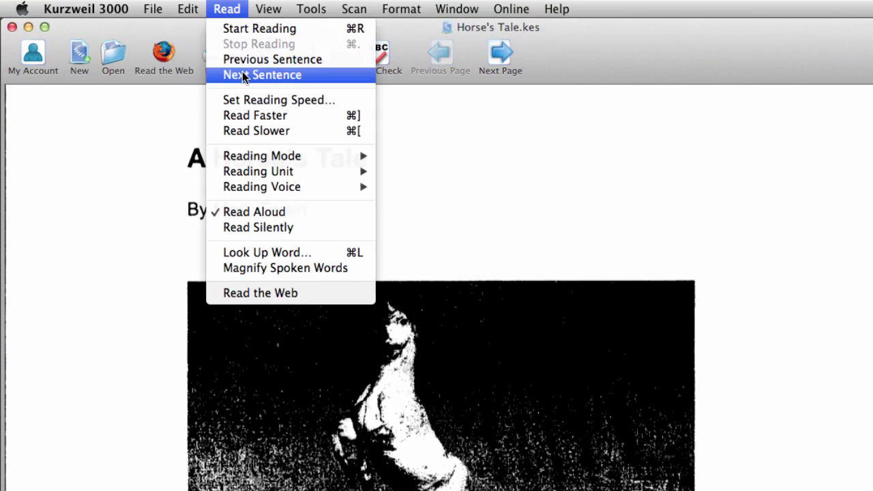
pyautogui.click(641, 316)
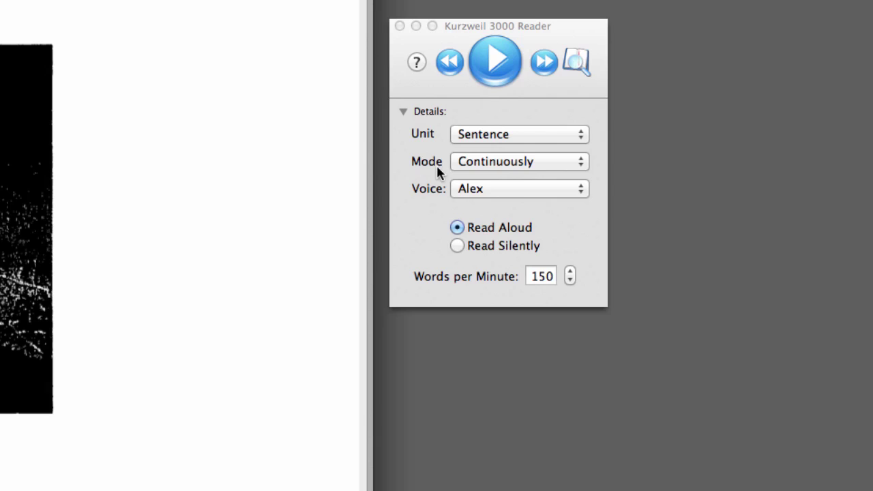
pyautogui.click(468, 166)
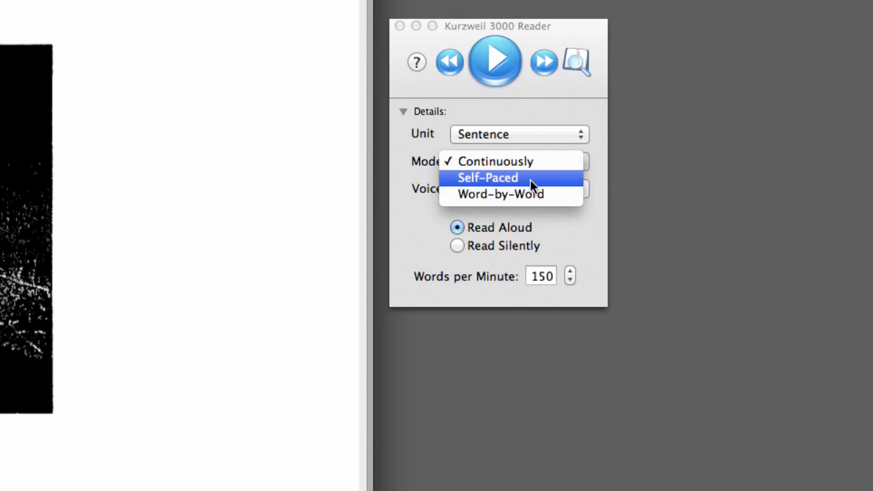
pyautogui.click(434, 197)
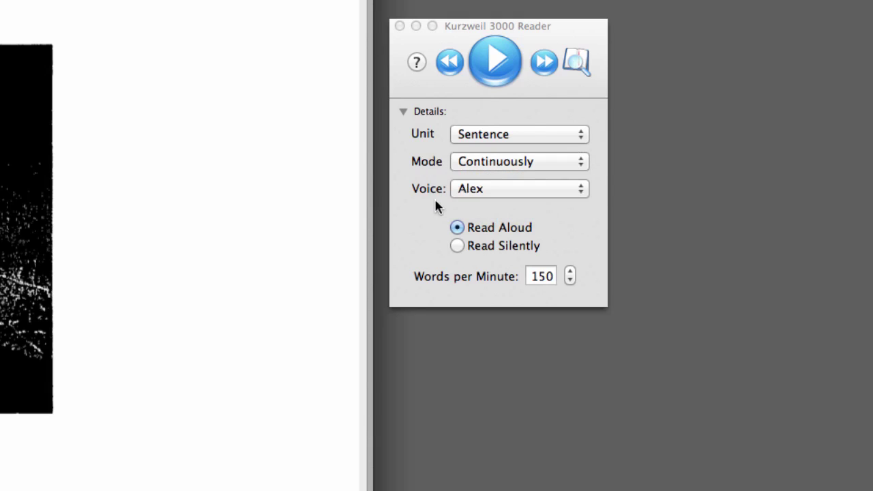
pyautogui.click(579, 136)
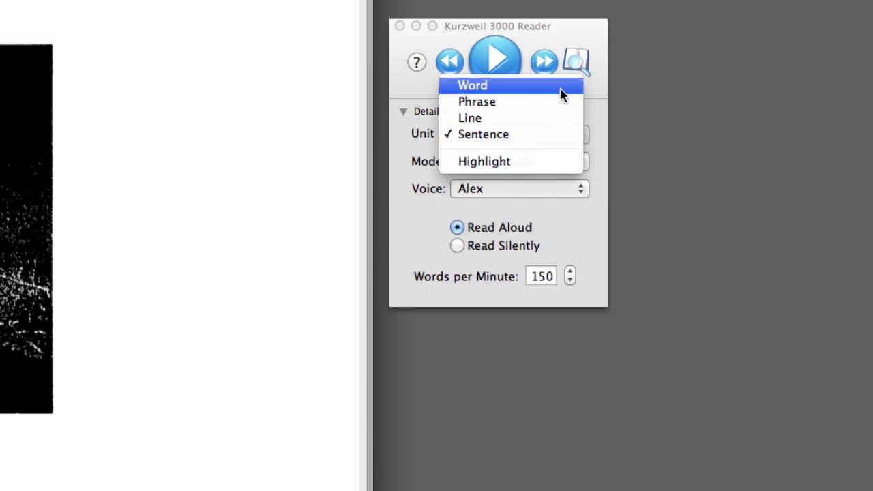
pyautogui.click(568, 197)
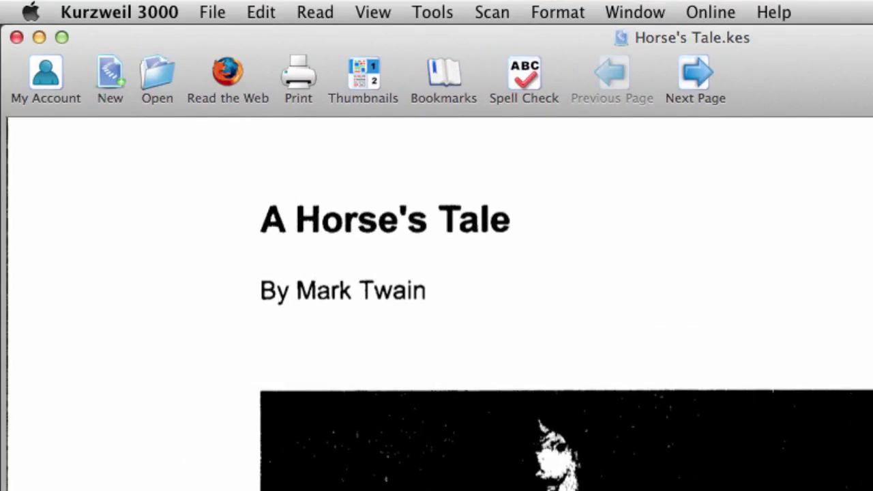
pyautogui.click(316, 12)
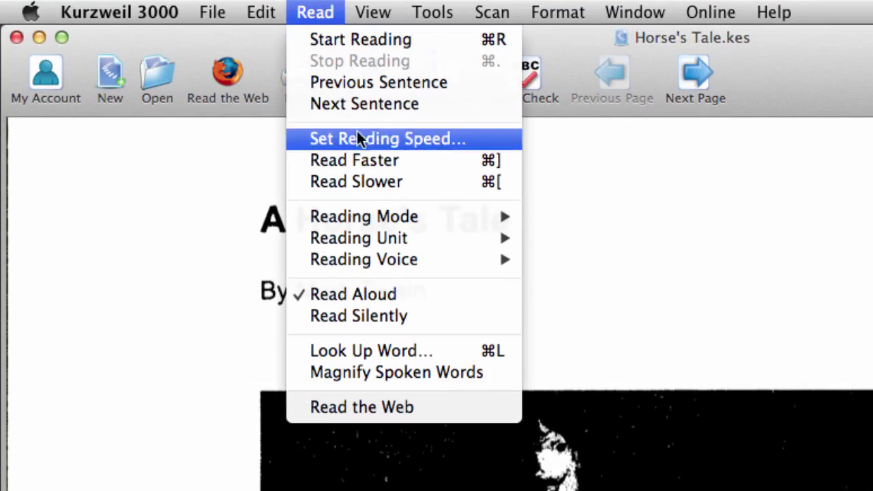
pyautogui.moveTo(363, 216)
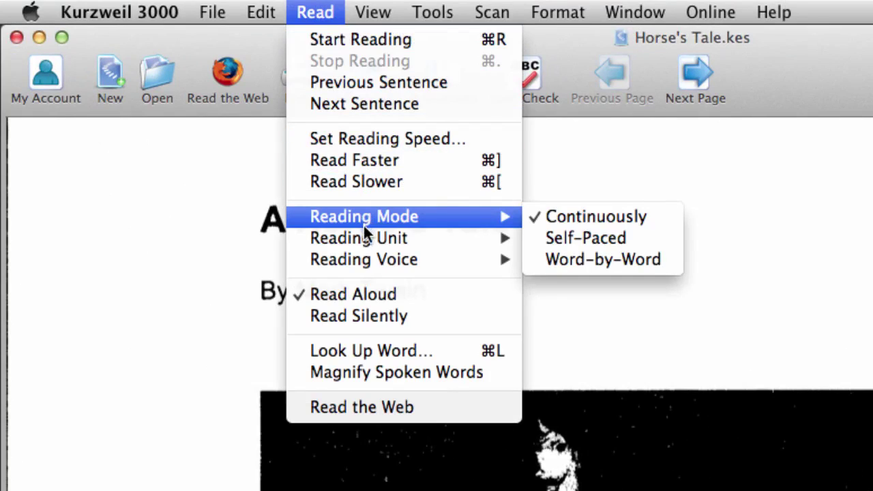
pyautogui.moveTo(364, 234)
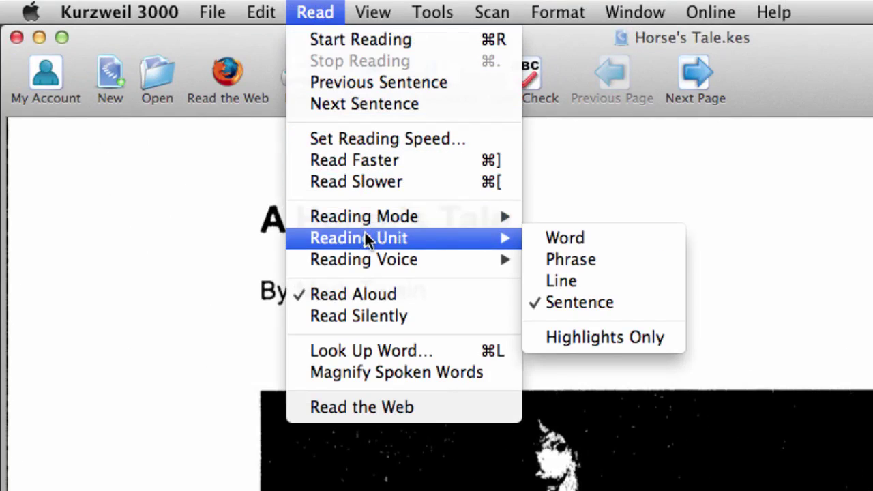
pyautogui.press('Escape')
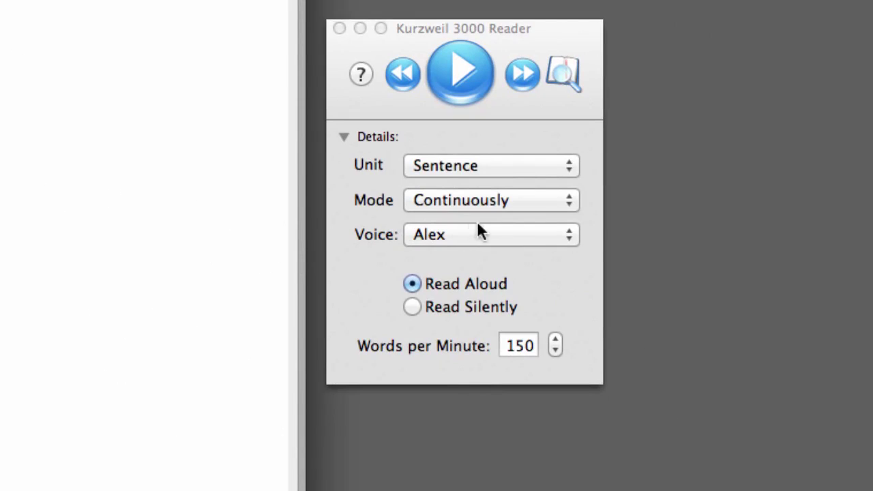
pyautogui.click(558, 248)
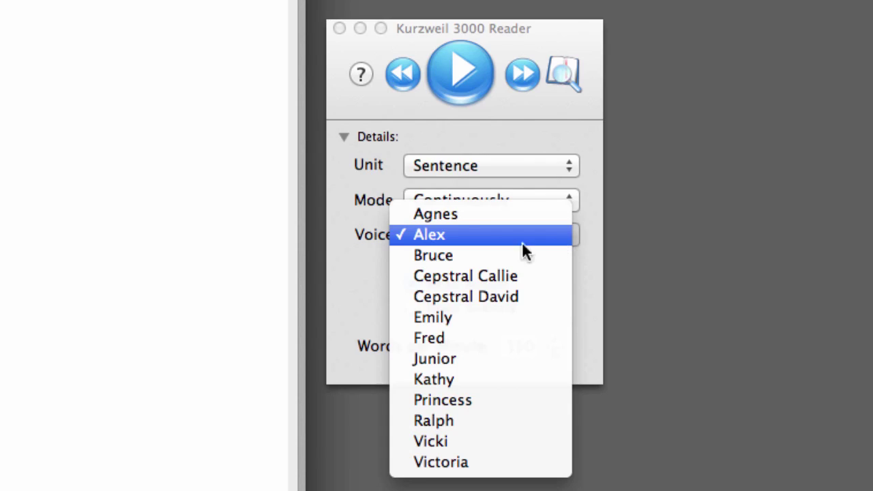
pyautogui.click(350, 268)
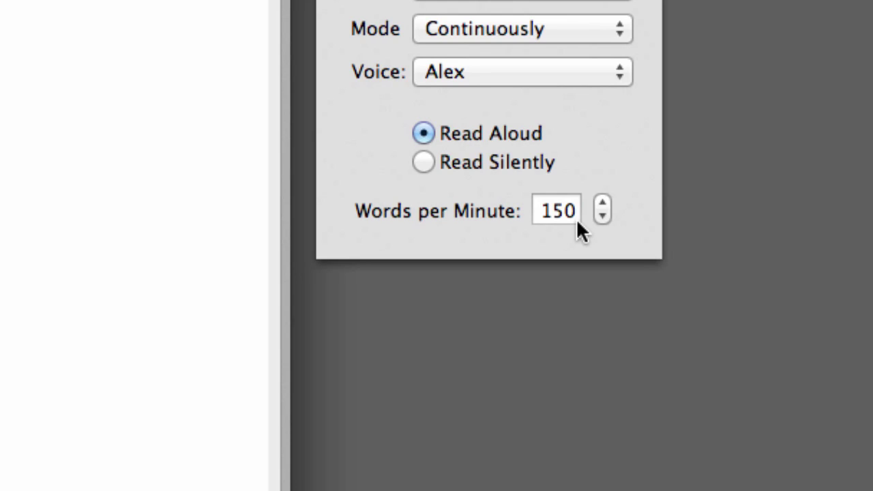
pyautogui.click(540, 210)
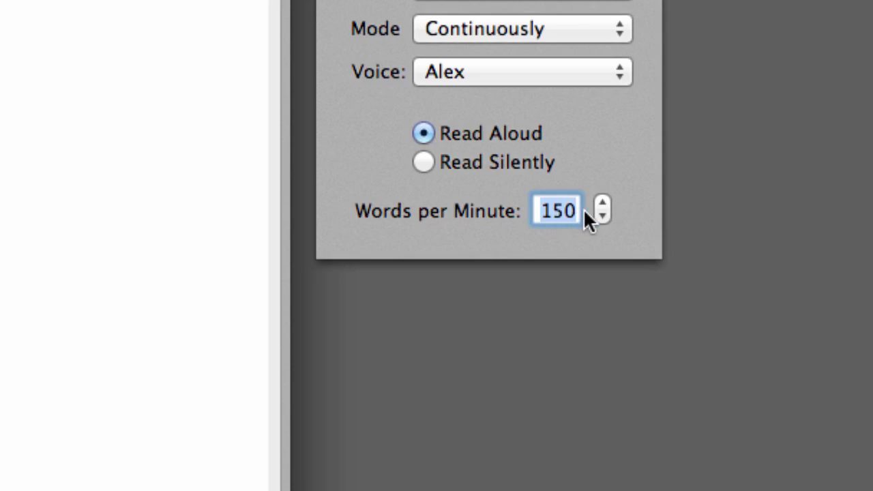
pyautogui.write('125')
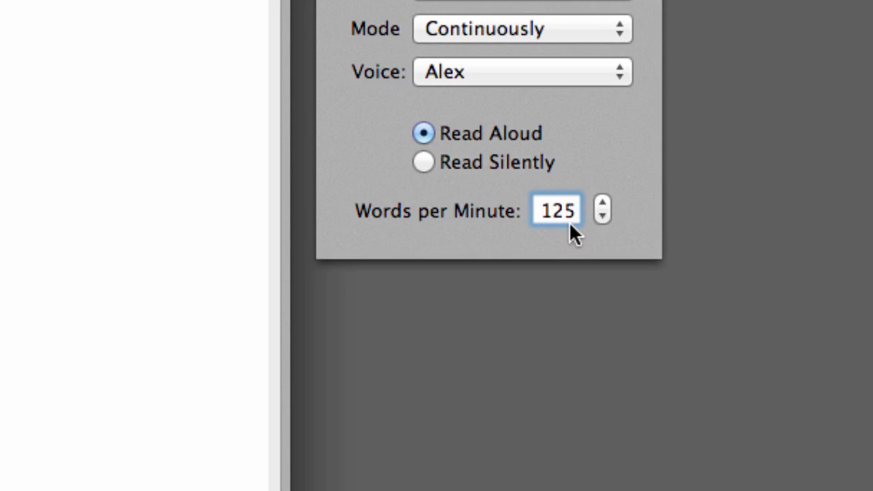
pyautogui.doubleClick(548, 211)
pyautogui.write('150')
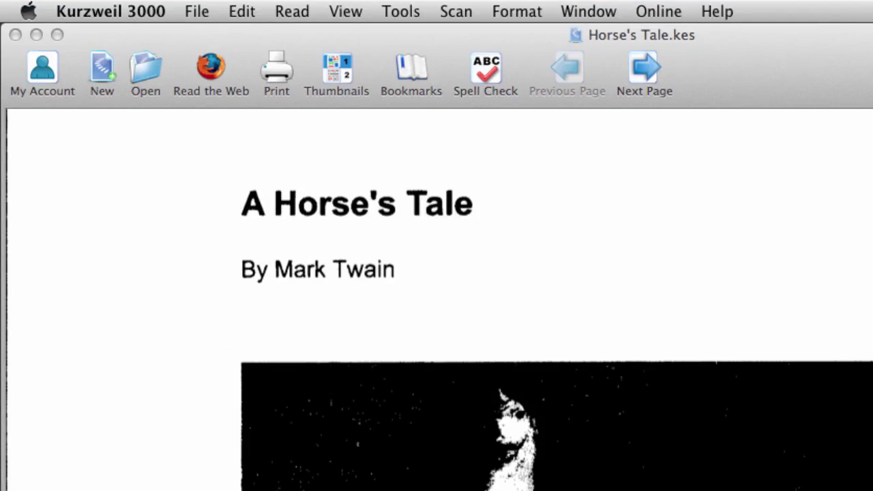
# Close the Set Reading Speed dialog at 150 wpm and show the Reading Voice submenu with Alex.
pyautogui.click(292, 12)
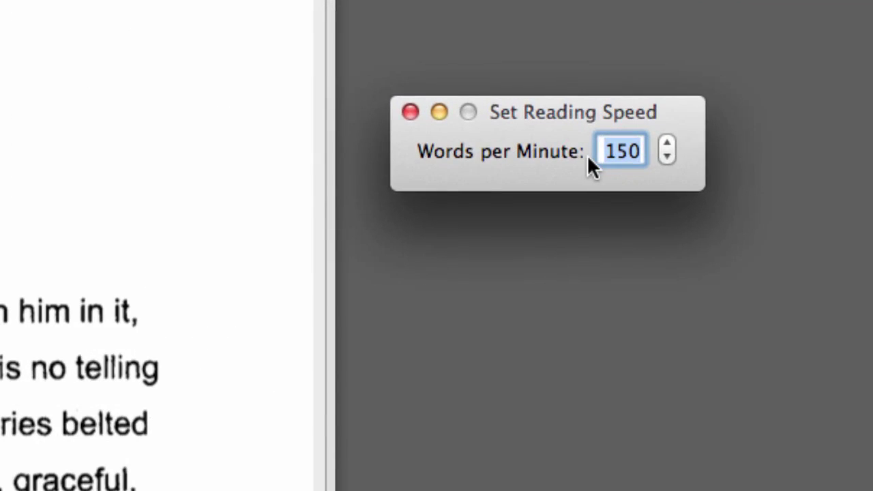
pyautogui.click(410, 112)
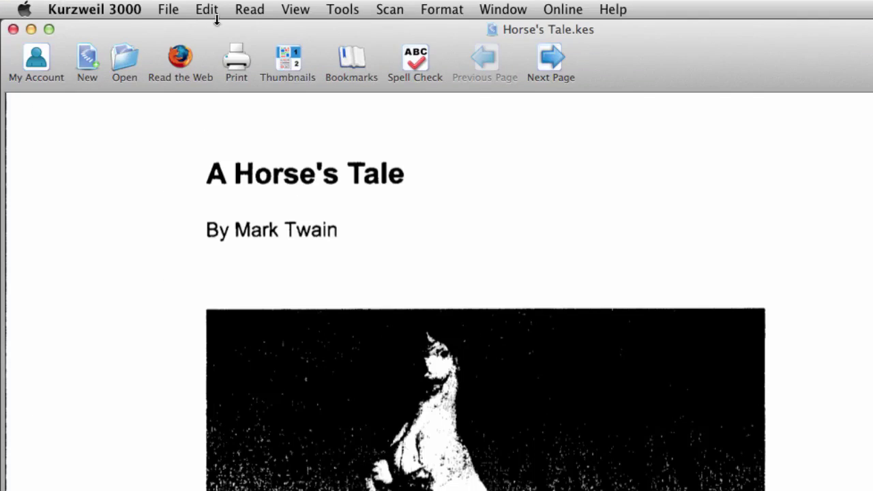
pyautogui.click(249, 10)
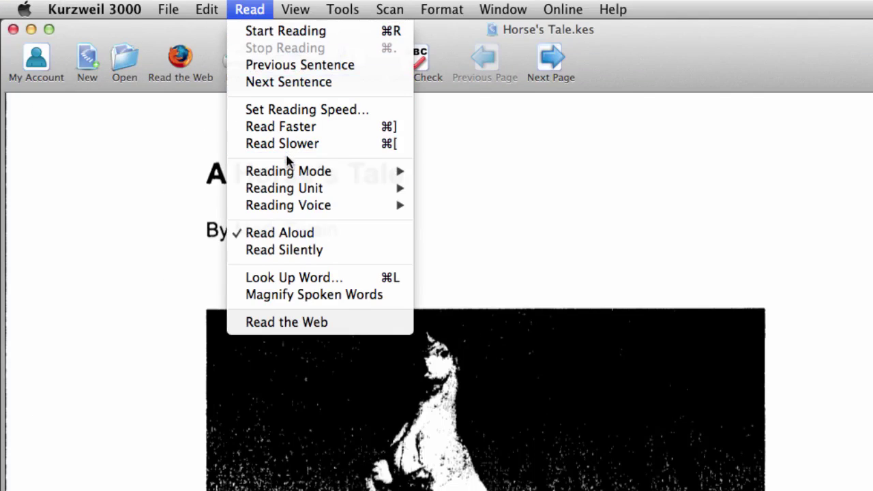
pyautogui.moveTo(292, 202)
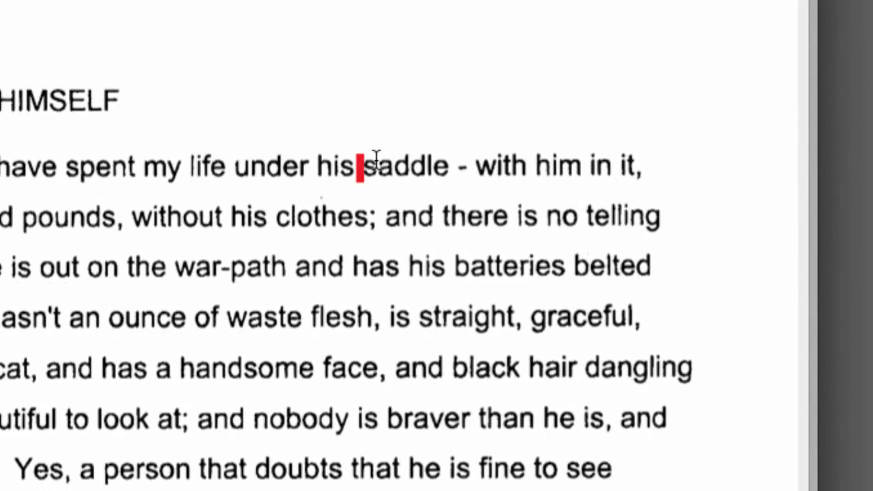
# Select 'saddle' in A Horse's Tale, look it up and show its Roget's thesaurus synonyms.
pyautogui.doubleClick(376, 158)
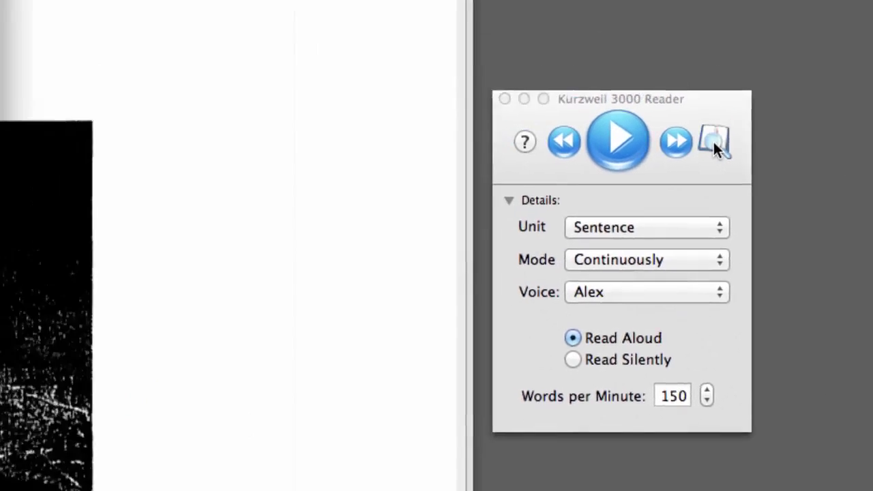
pyautogui.click(531, 85)
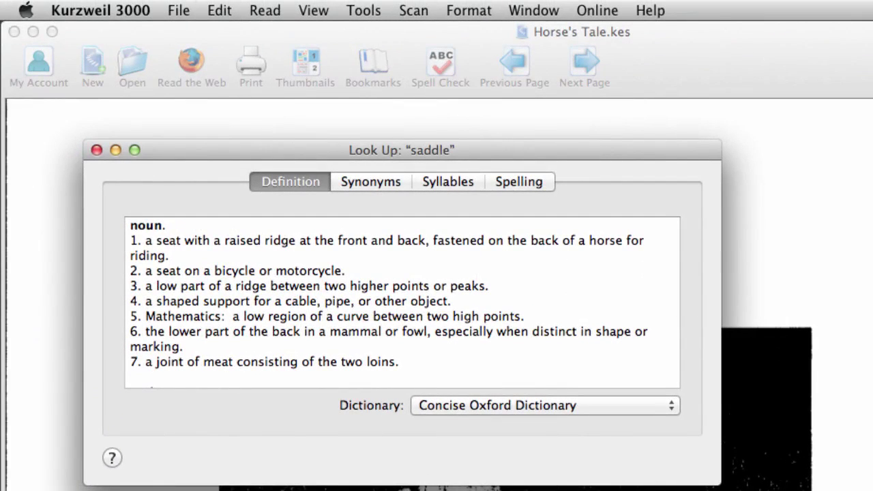
pyautogui.click(275, 13)
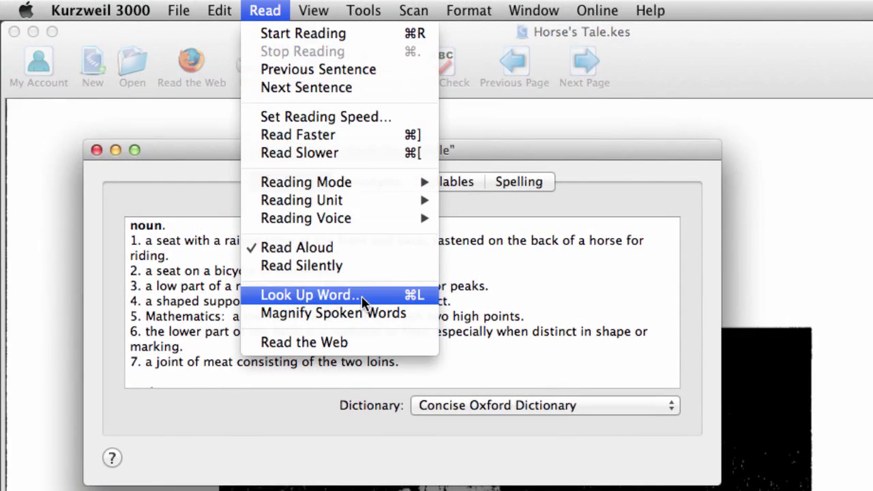
pyautogui.click(244, 393)
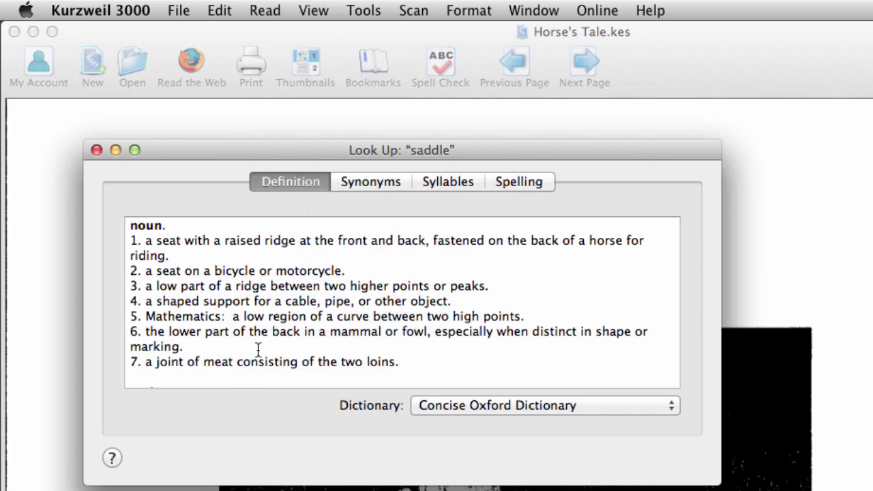
pyautogui.click(378, 182)
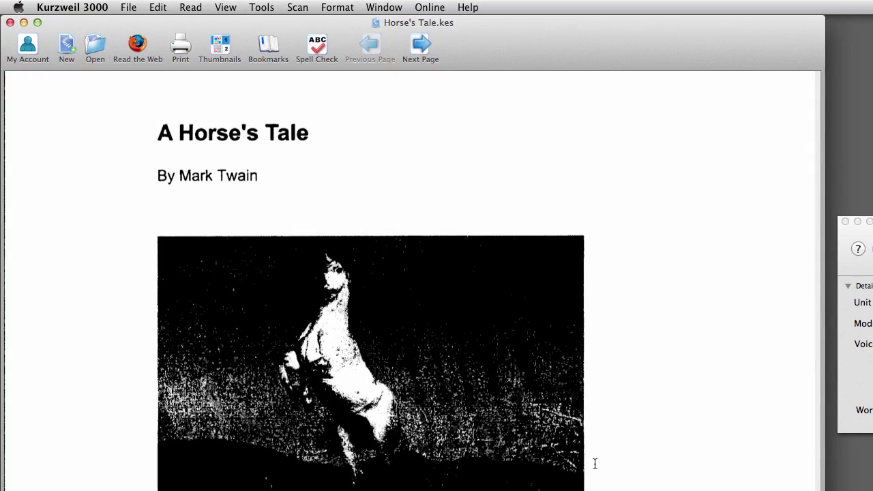
# Create a new blank Untitled document in front of the Horse's Tale page.
pyautogui.click(66, 47)
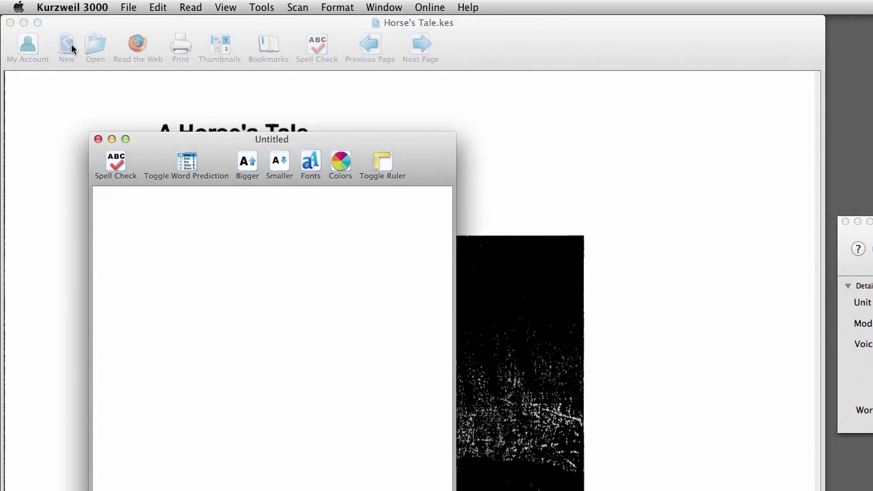
pyautogui.click(126, 8)
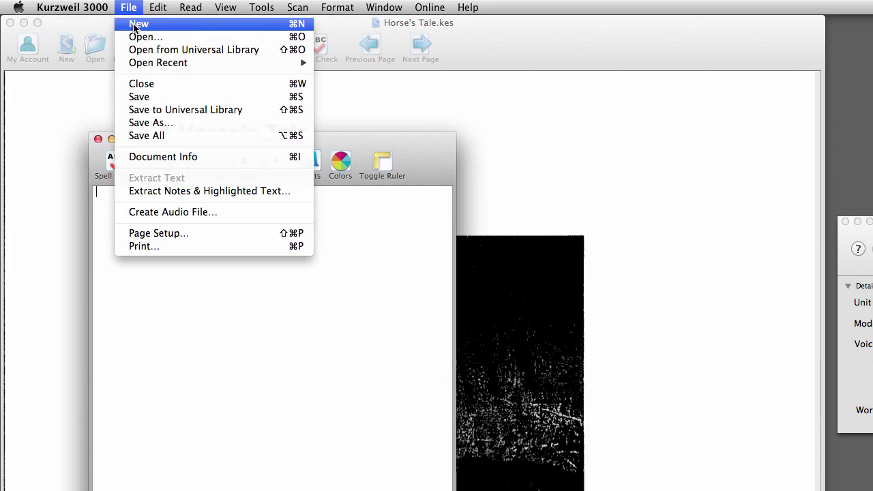
pyautogui.click(193, 385)
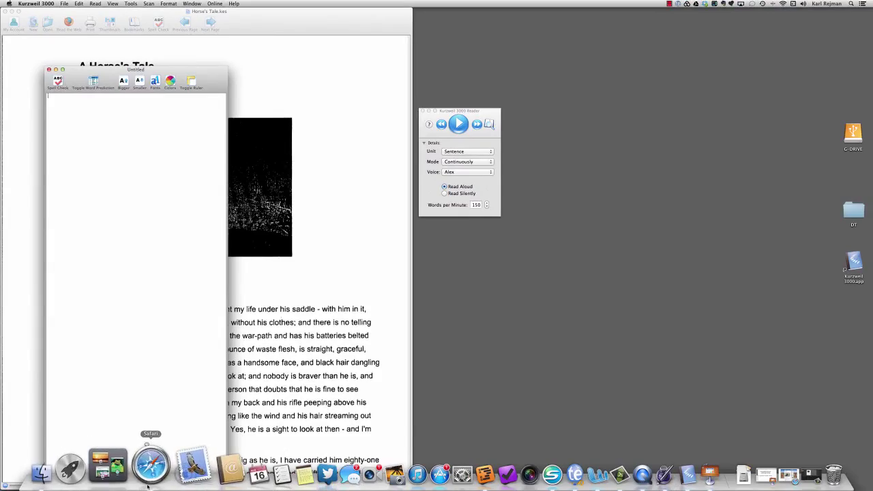
# Copy the 'At the heart of healthcare' heading and first paragraph from the Bachelor of Nursing page.
pyautogui.click(152, 468)
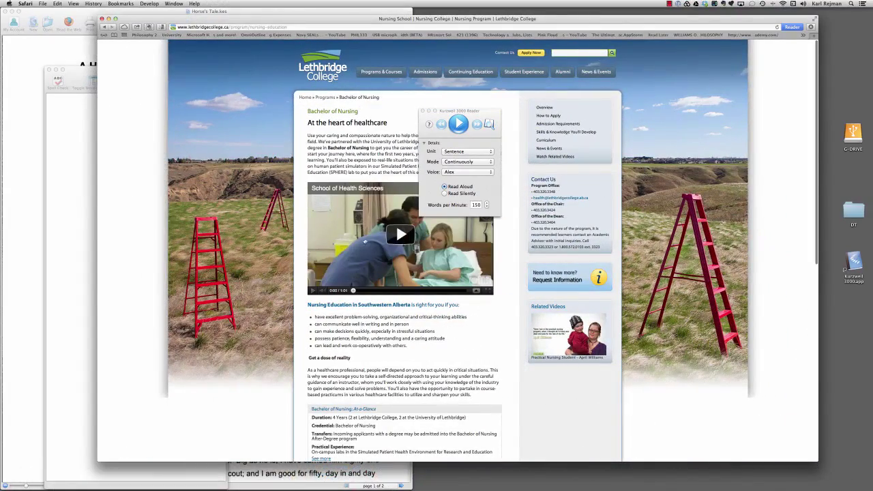
pyautogui.moveTo(479, 112); pyautogui.dragTo(634, 108)
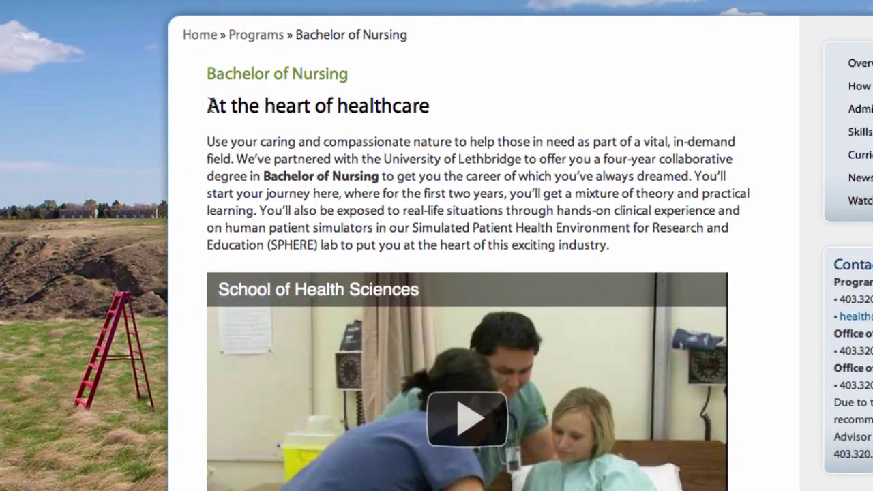
pyautogui.moveTo(208, 103)
pyautogui.mouseDown()
pyautogui.moveTo(558, 225)
pyautogui.moveTo(648, 247)
pyautogui.mouseUp()
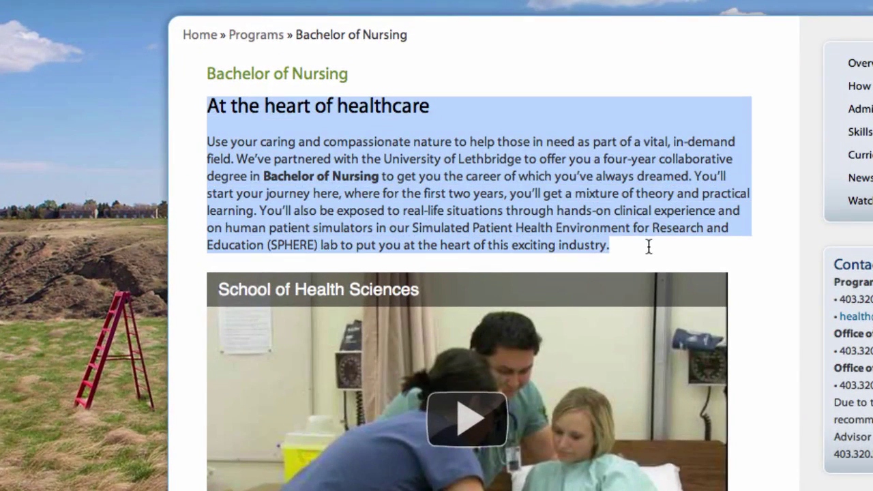
pyautogui.rightClick(588, 232)
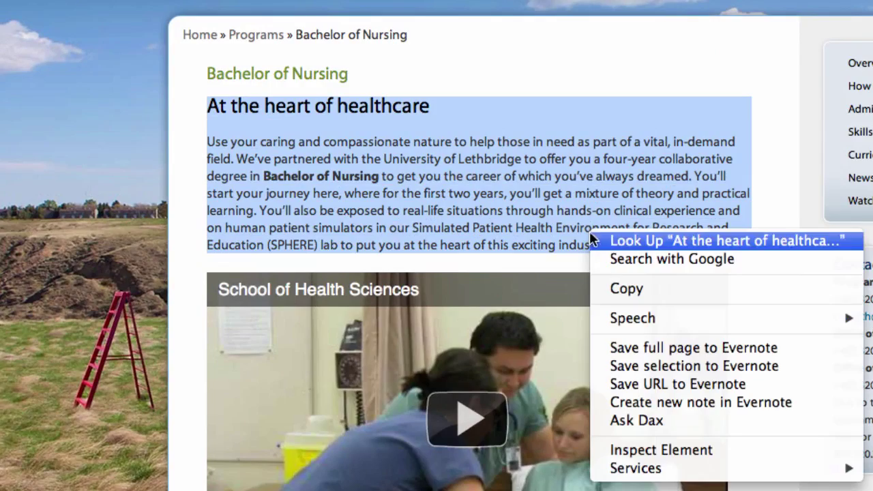
pyautogui.click(607, 287)
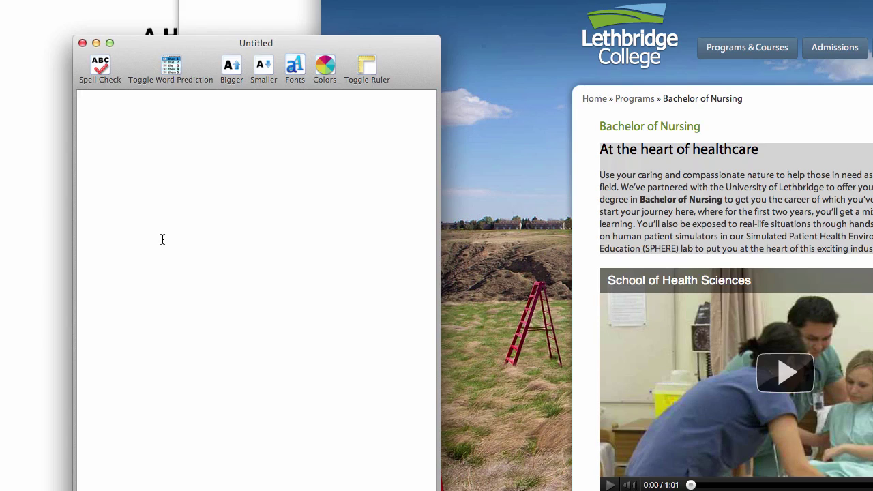
# Paste the nursing passage into the Untitled document and save it as 'nursing program' on the Desktop.
pyautogui.rightClick(160, 184)
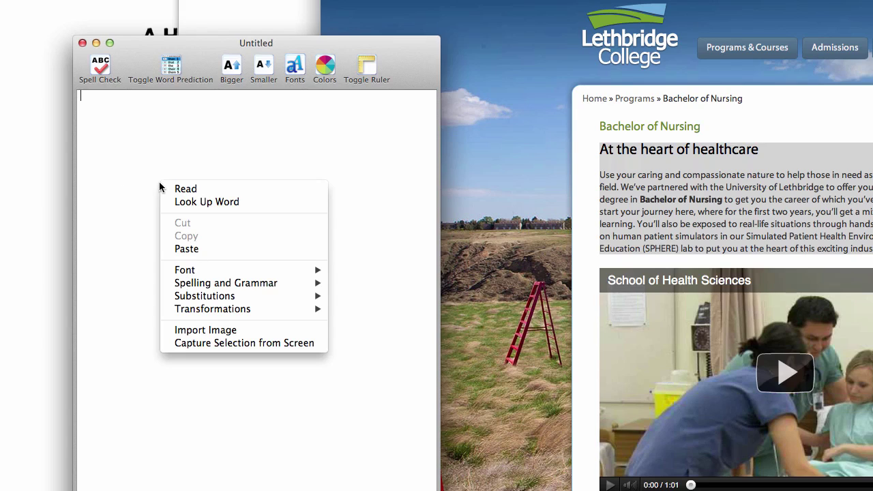
pyautogui.click(177, 250)
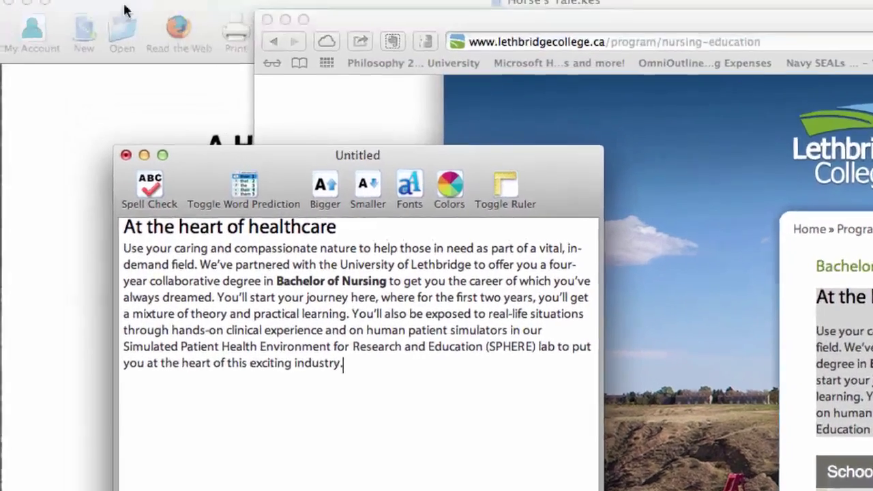
pyautogui.click(193, 11)
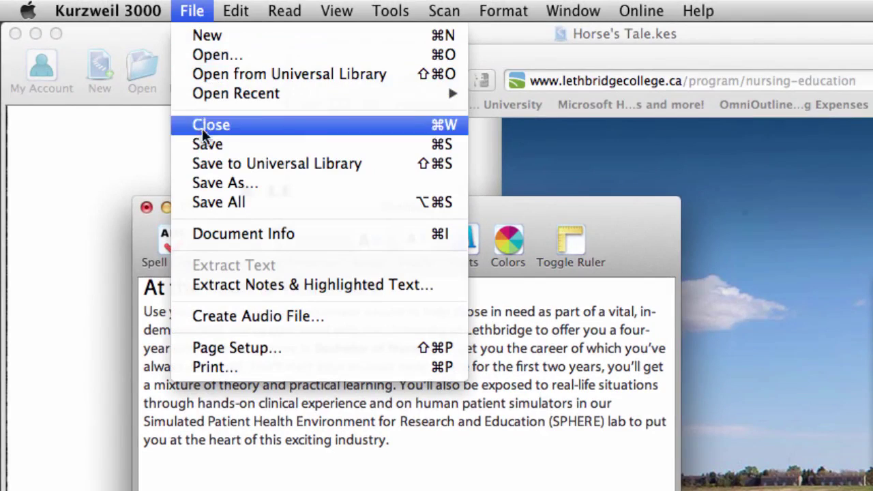
pyautogui.click(203, 145)
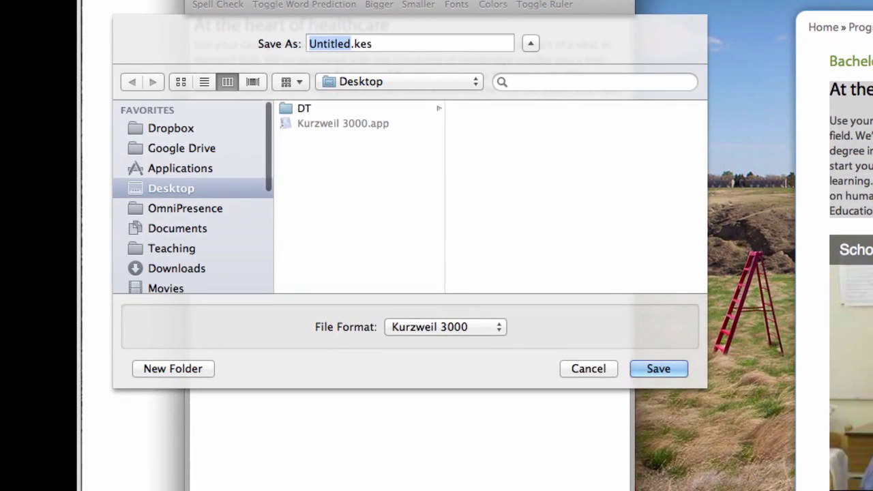
pyautogui.write('nur')
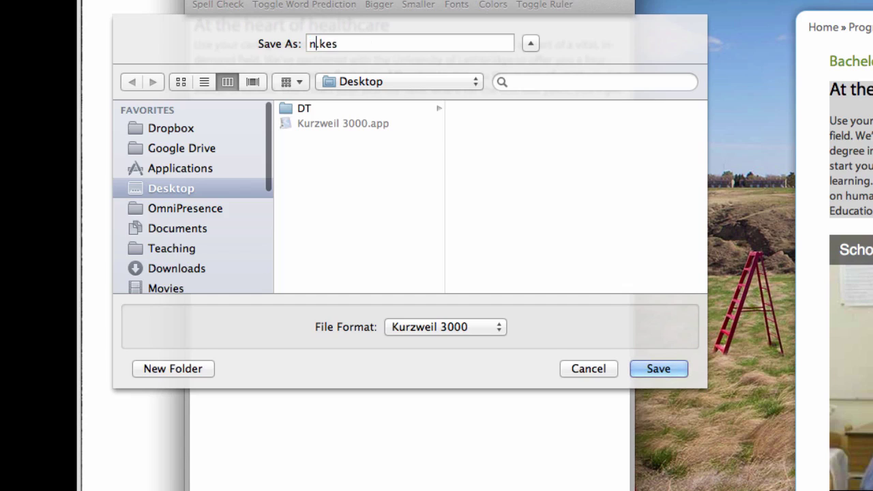
pyautogui.write('sing program')
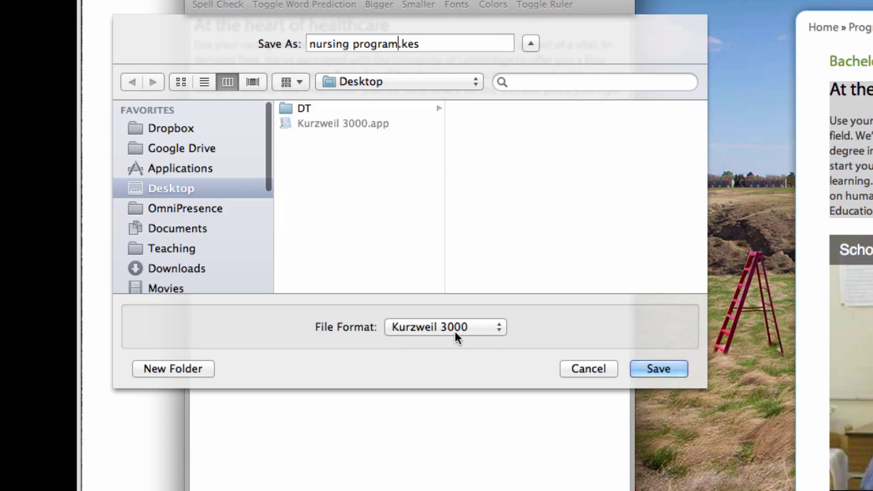
pyautogui.click(650, 371)
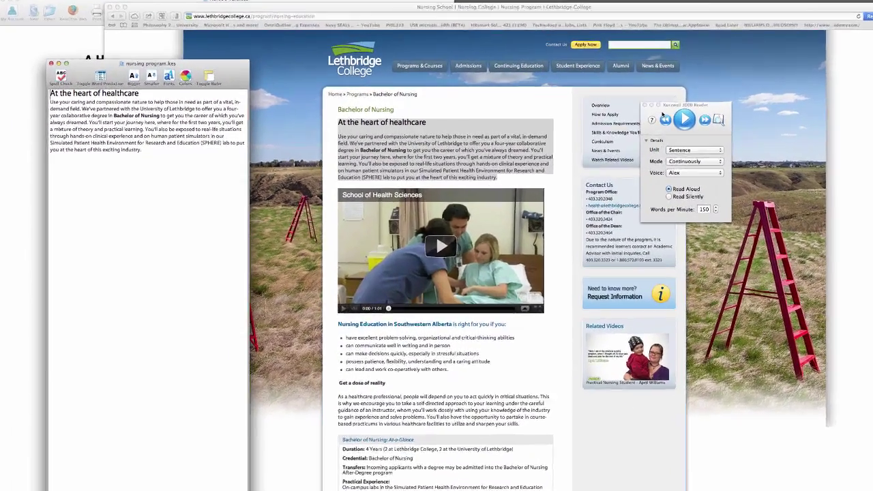
# Read nursing program.kes aloud through the heading and first sentence, stopping at 'in-demand field.'.
pyautogui.moveTo(662, 114); pyautogui.dragTo(289, 102)
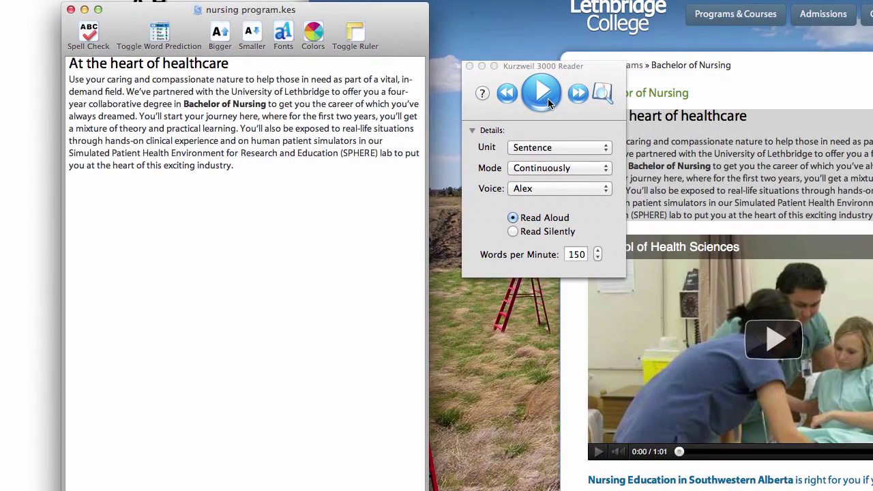
pyautogui.click(542, 93)
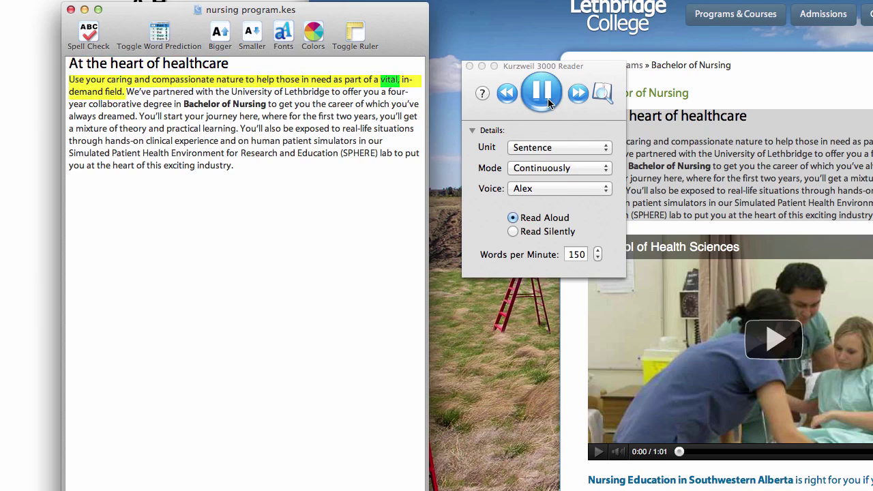
pyautogui.click(549, 101)
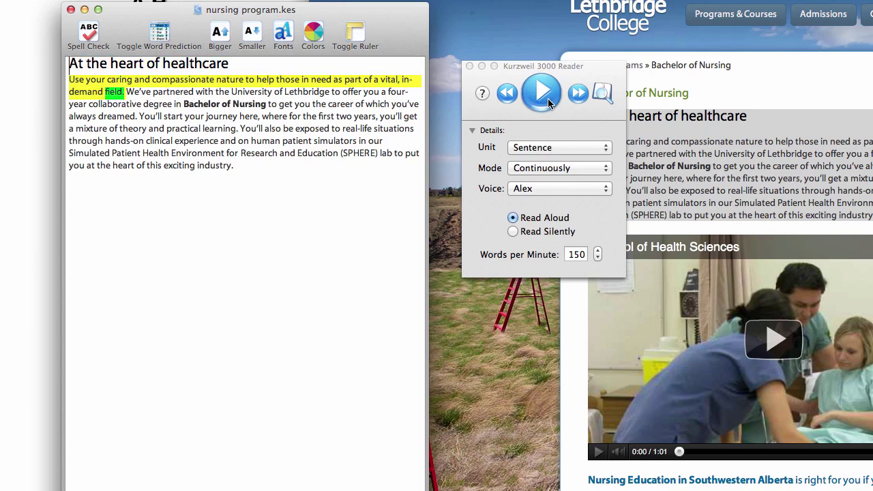